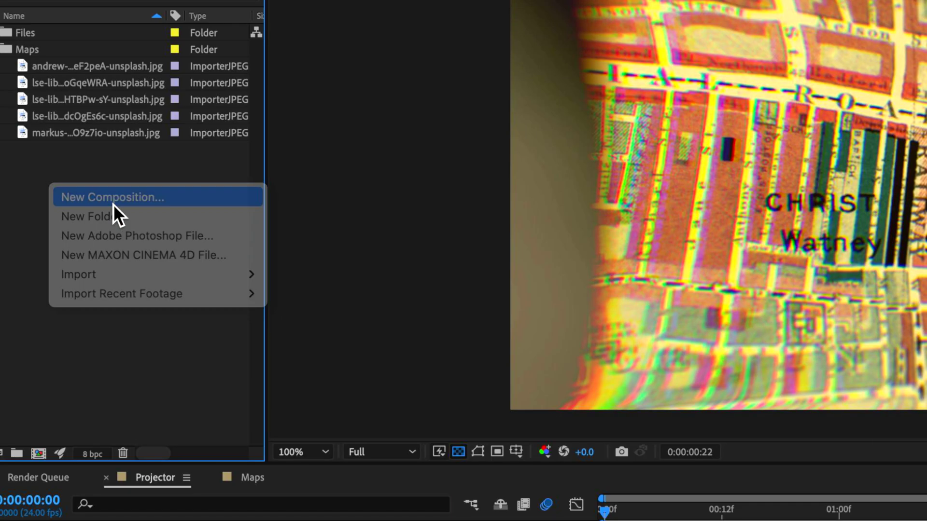
Create a 1920×1080, 23.976 fps composition and add a near-black 0C0C0C solid layer.
left_click(113, 201)
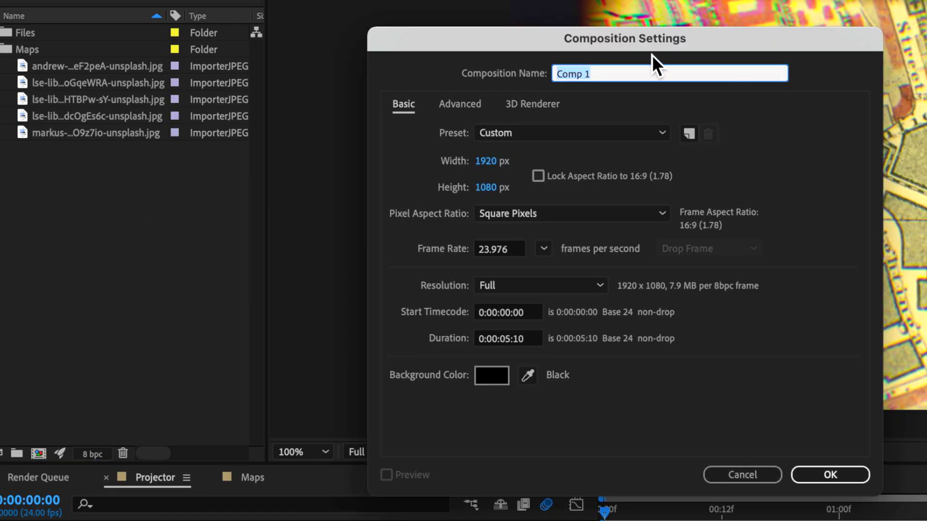
left_click_drag(649, 43, 624, 19)
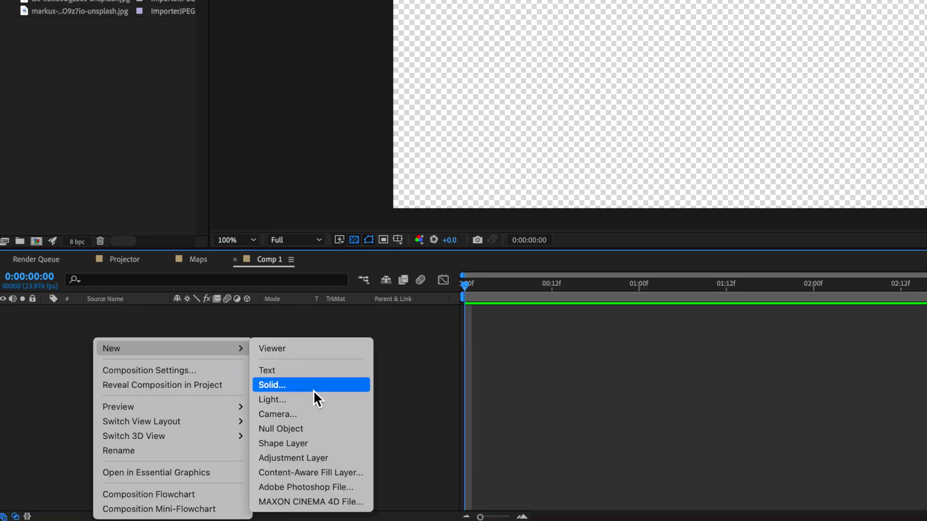
left_click(313, 387)
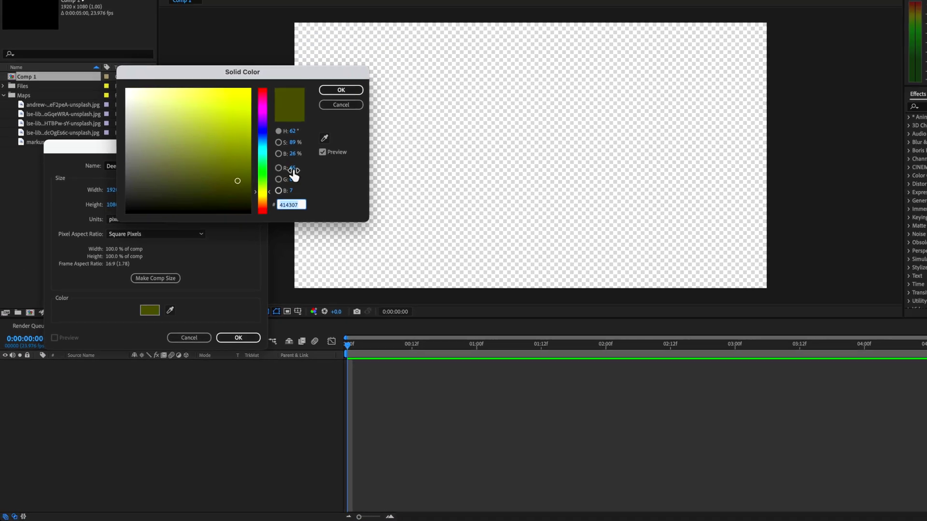
left_click(127, 208)
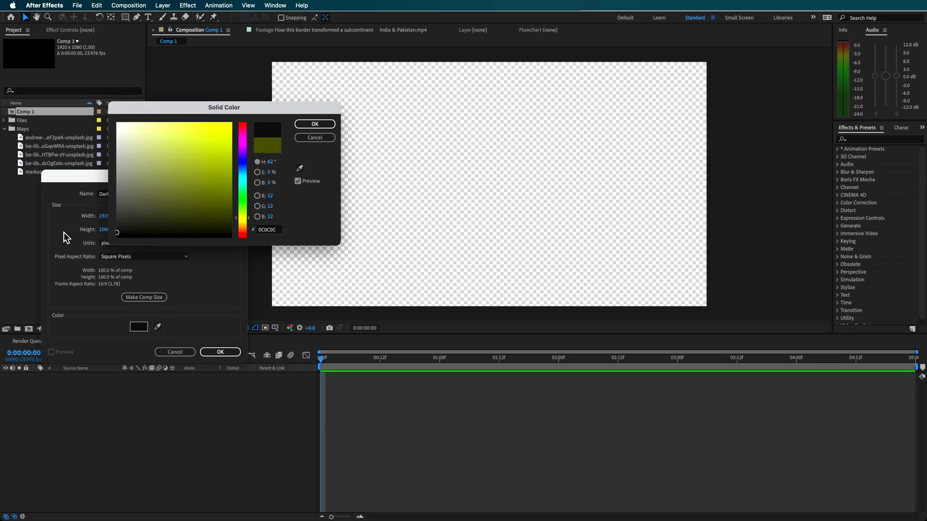
left_click(315, 124)
left_click(223, 353)
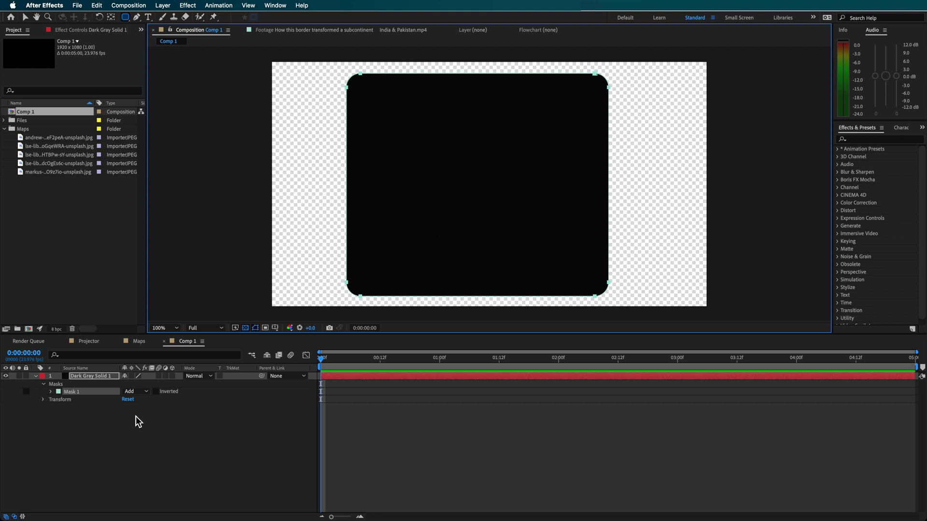
Invert Mask 1 and apply Gradient Ramp and Motion Tile to the dark solid.
left_click(161, 392)
left_click(145, 376)
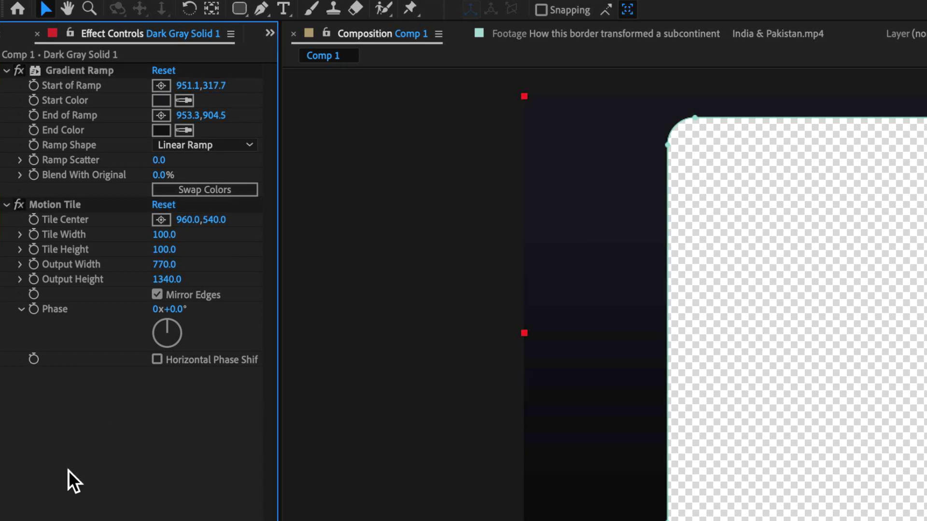
left_click(73, 73)
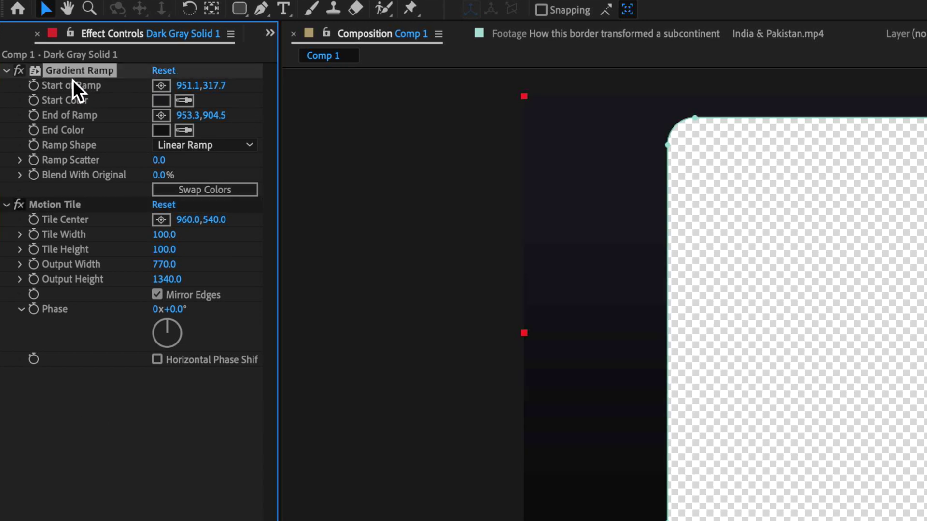
left_click(61, 204)
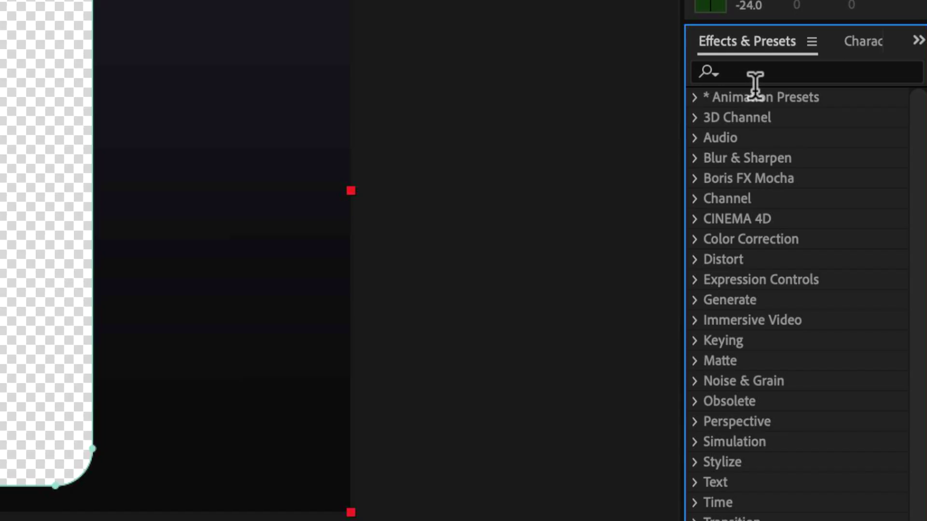
left_click(754, 74)
type("motio")
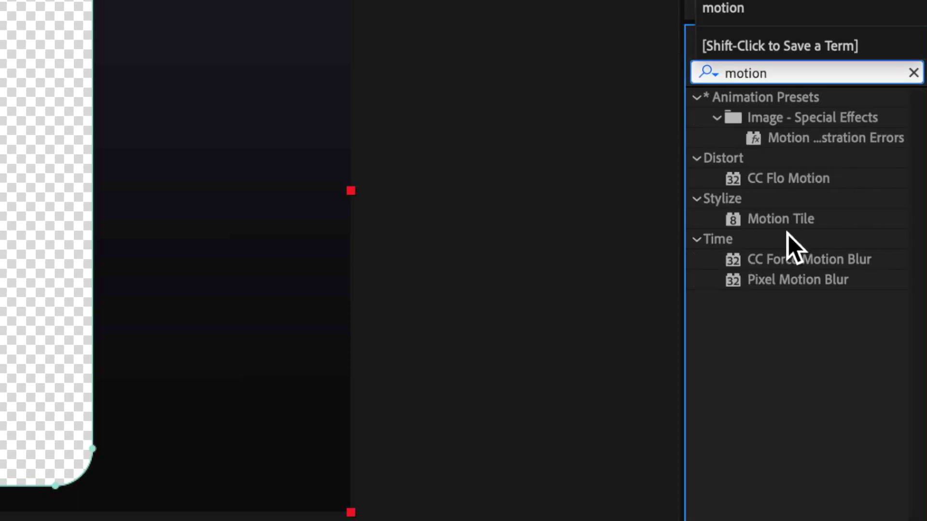
type("n")
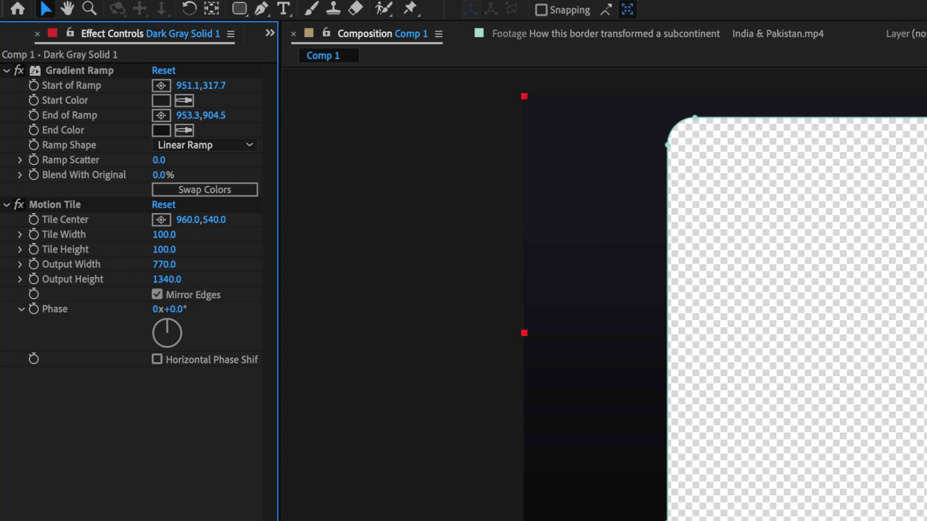
Raise the Gradient Ramp points, set colours 1A1A1C to 111113, and make the solid 3D.
left_click(56, 72)
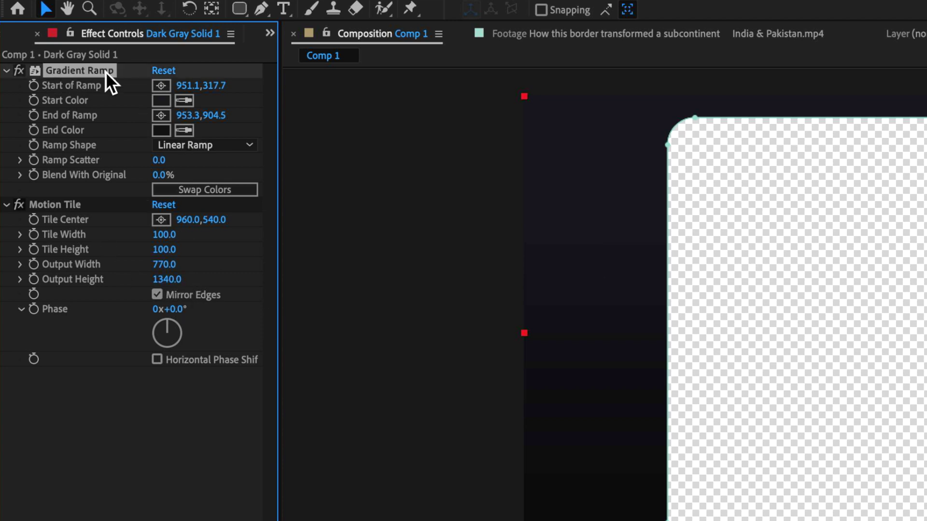
left_click_drag(920, 249, 917, 222)
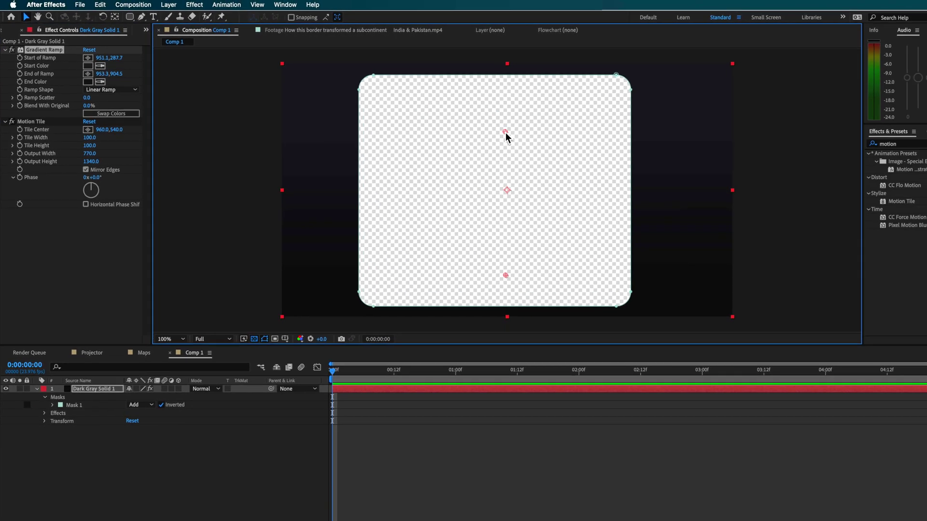
left_click_drag(505, 276, 508, 262)
left_click(84, 64)
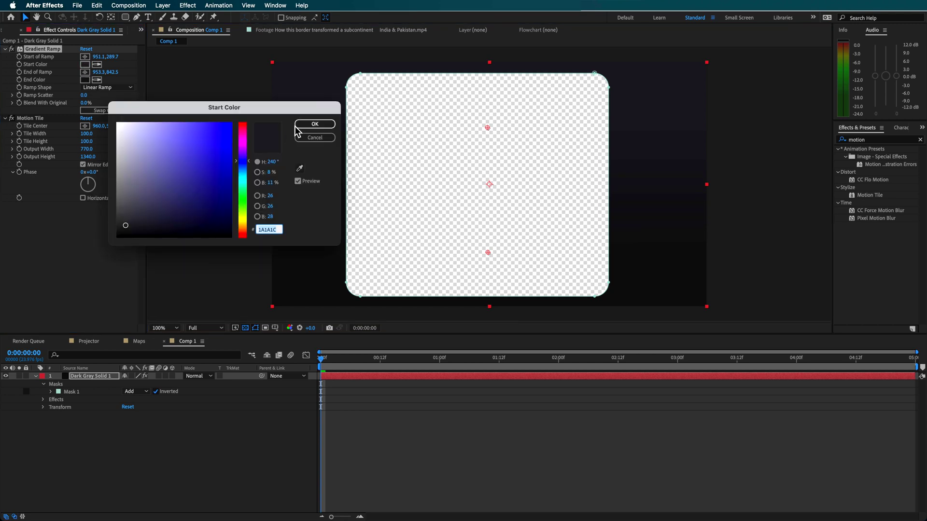
left_click(296, 126)
left_click(86, 80)
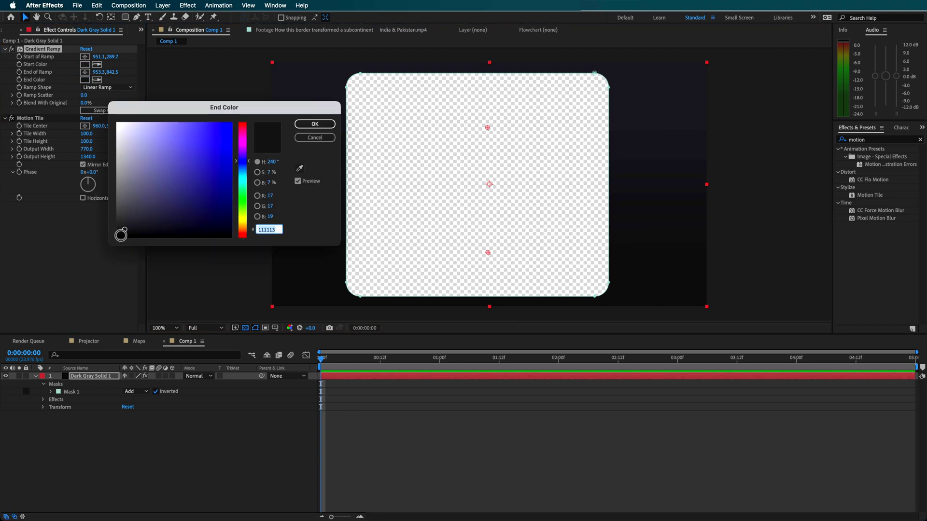
left_click(314, 125)
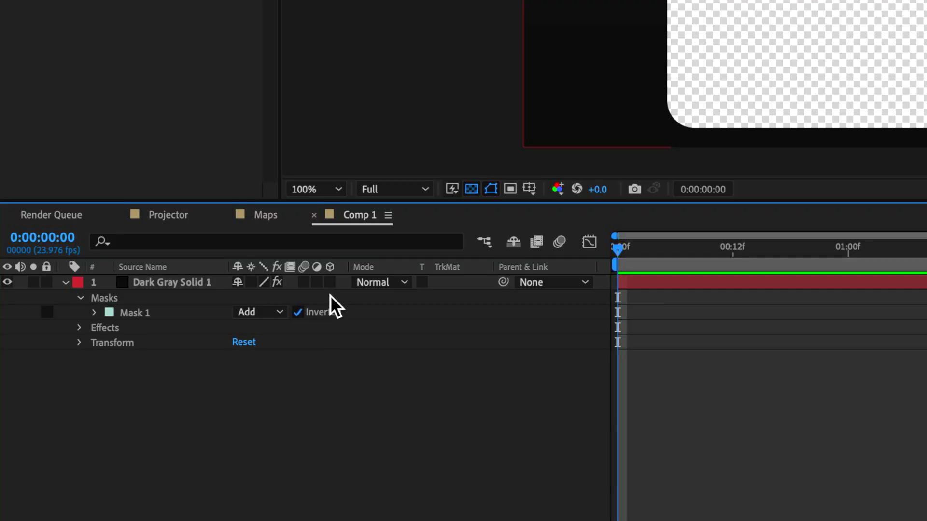
left_click(331, 283)
Select the Dark Gray Solid 1 frame layer.
left_click(153, 283)
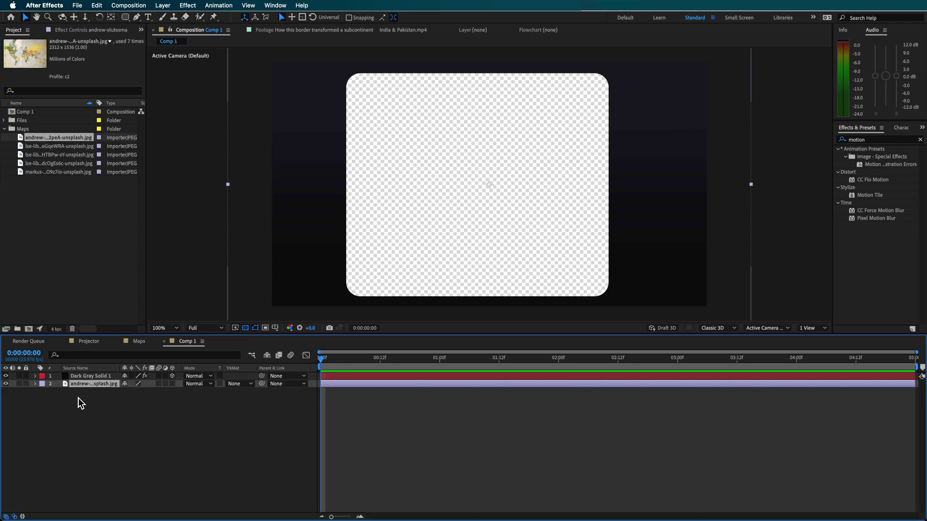
Shrink the world map slightly, pre-compose it as 'Map', and open that composition.
left_click_drag(229, 185, 274, 190)
left_click(162, 5)
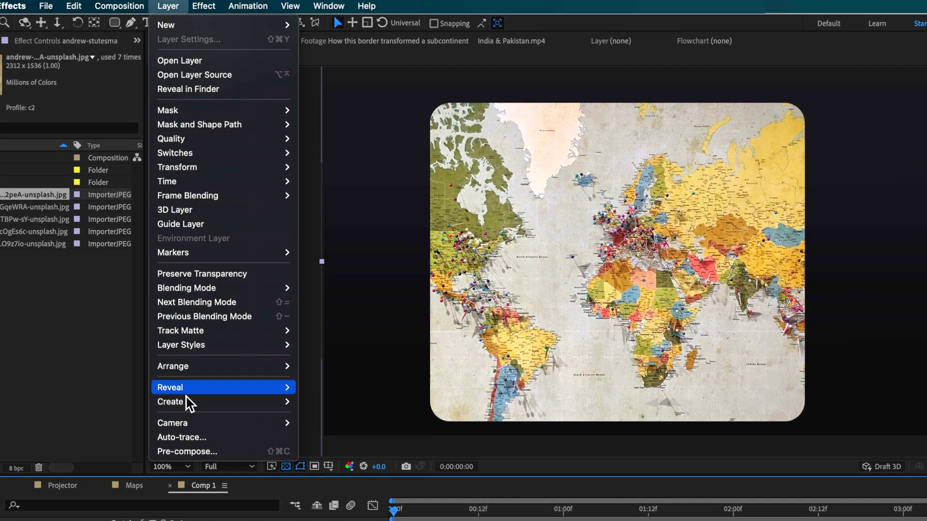
left_click(188, 451)
type("Map")
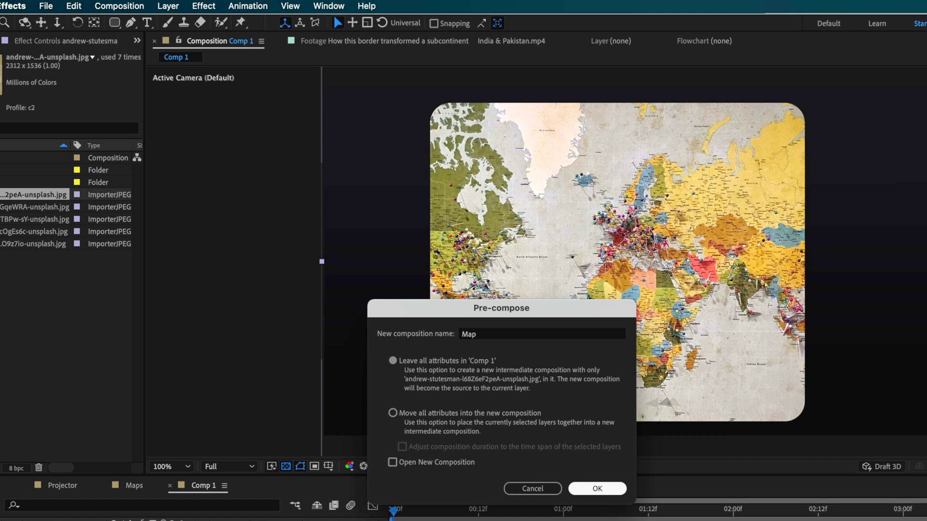
key("Return")
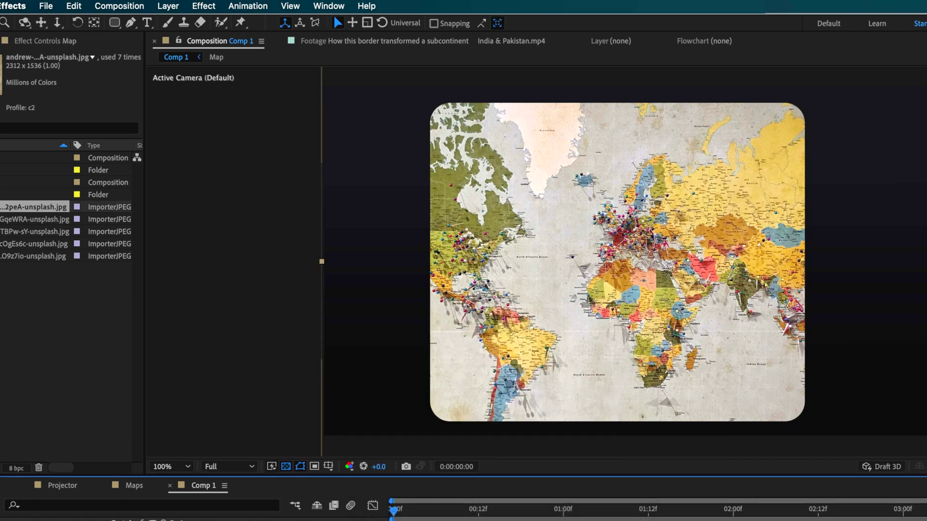
double_click(80, 520)
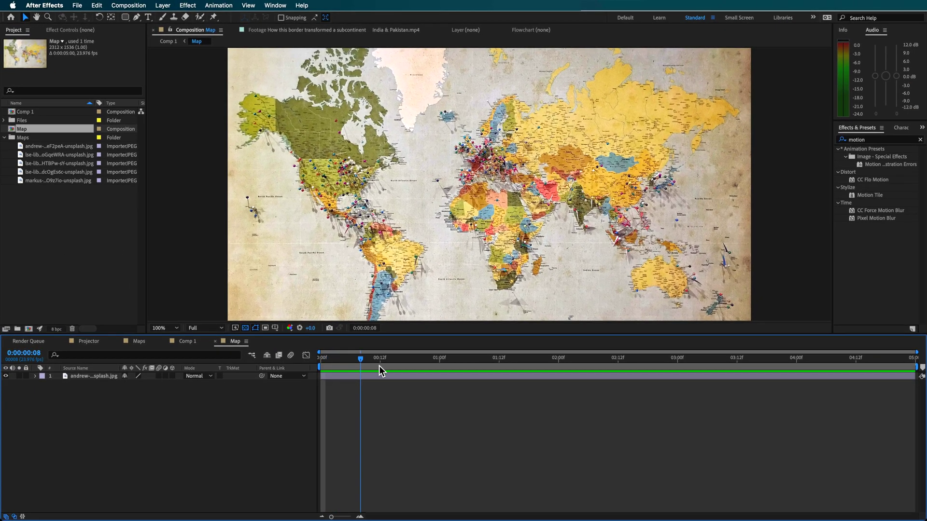
Add the London street map as a new layer offset a couple of frames later.
left_click_drag(378, 365, 311, 373)
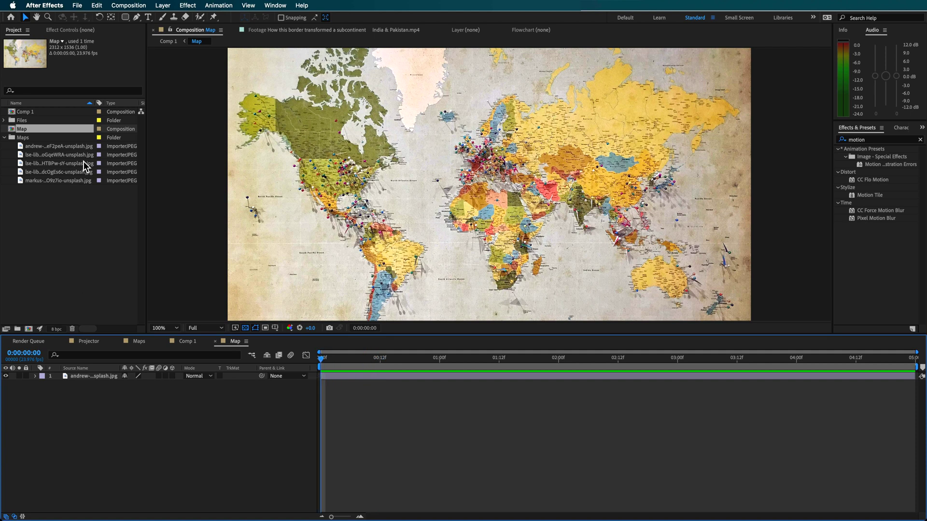
left_click(44, 155)
left_click_drag(100, 381, 101, 379)
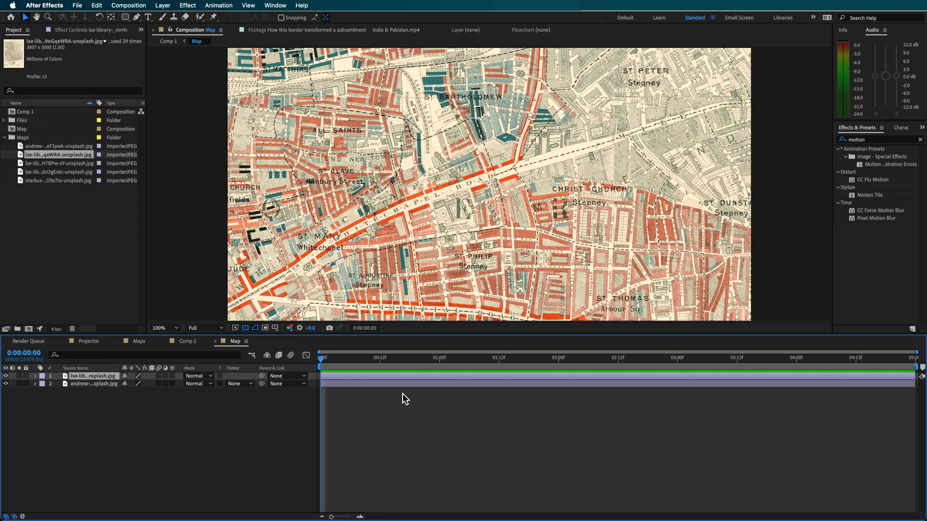
mouse_move(326, 360)
left_mouse_down()
mouse_move(369, 366)
mouse_move(321, 364)
left_mouse_up()
Preview the switch from the world map to the London map.
key("space")
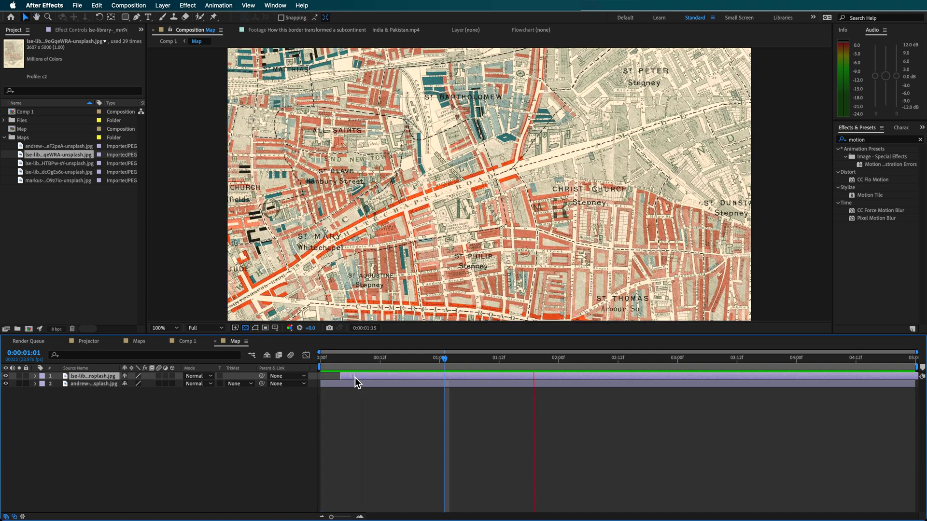
key("space")
left_click(322, 363)
key("space")
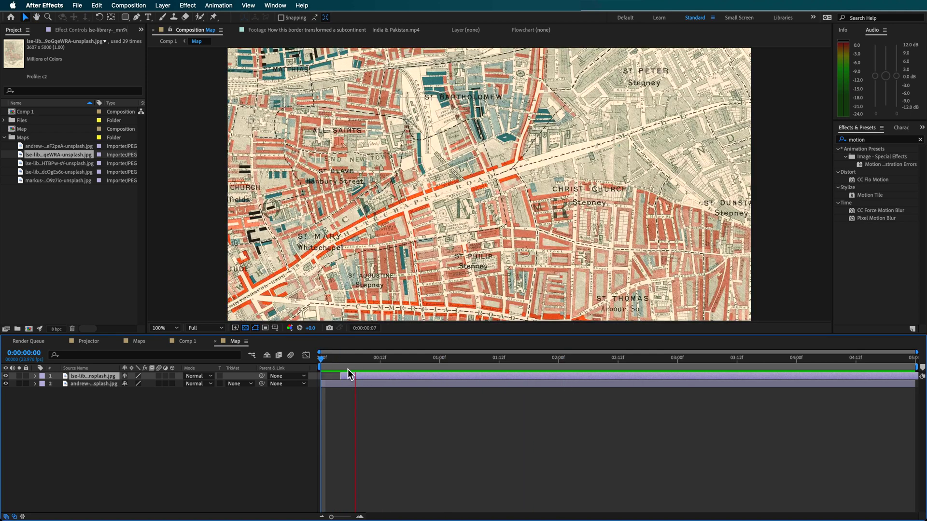
mouse_move(344, 361)
left_mouse_down()
mouse_move(430, 366)
mouse_move(348, 377)
mouse_move(349, 369)
left_mouse_up()
left_click(322, 363)
key("space")
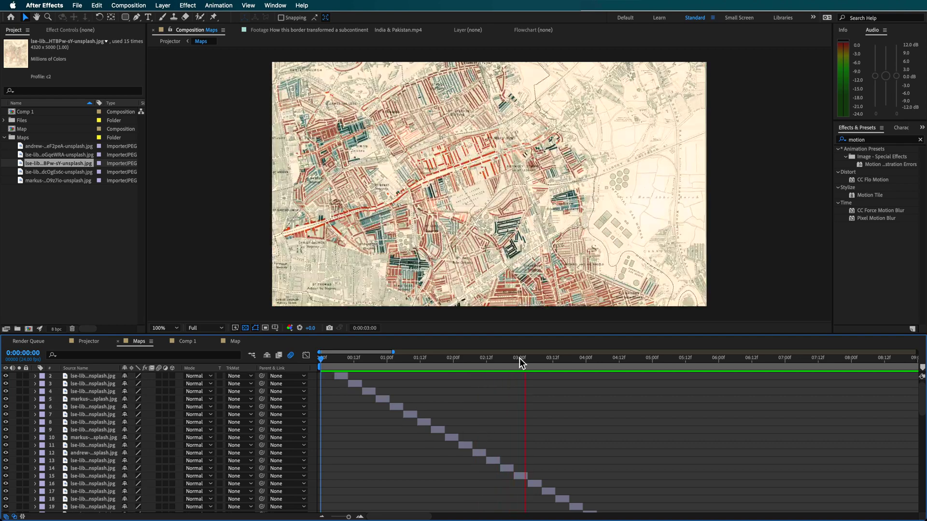
Scroll around the panels to inspect the Maps layer and its effects.
scroll(539, 401, "down", 15)
scroll(528, 402, "up", 10)
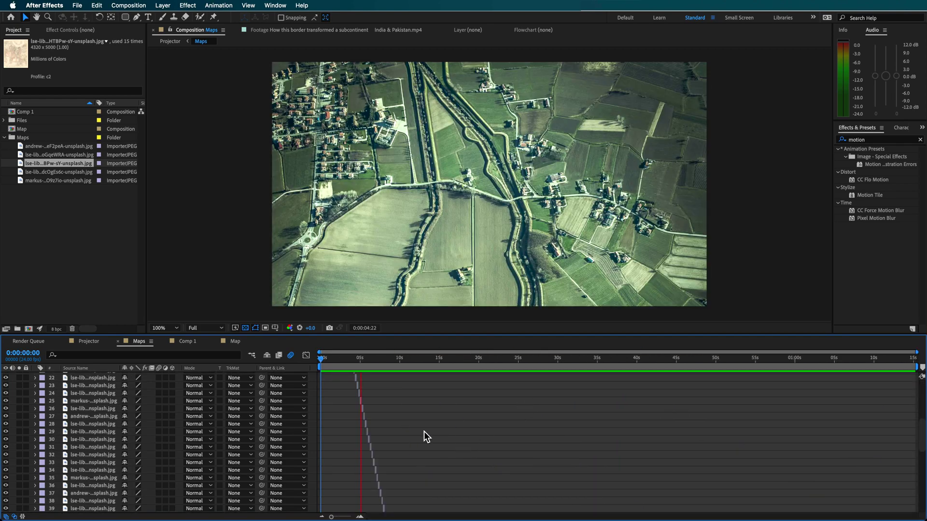
scroll(390, 430, "right", 5)
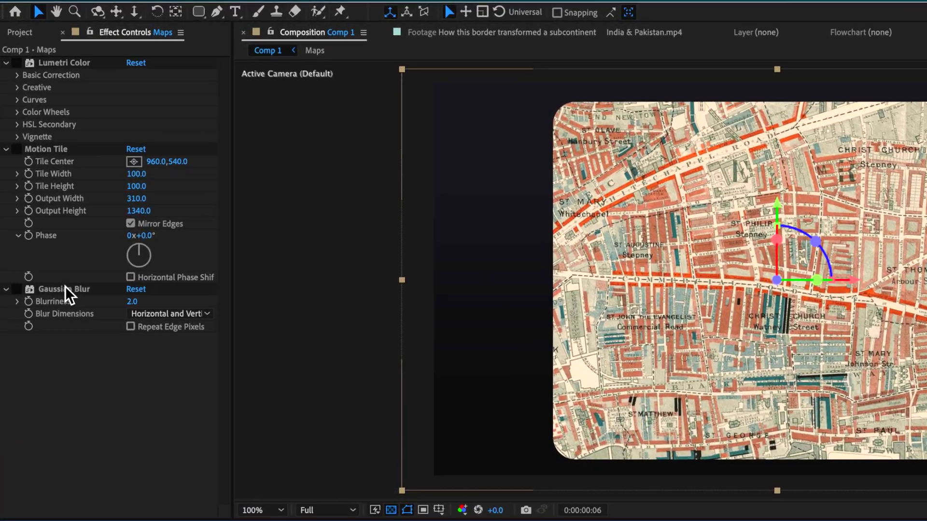
Apply Gaussian Blur (Blurriness 2.0) to the Maps layer and review its effect stack.
left_click(39, 213)
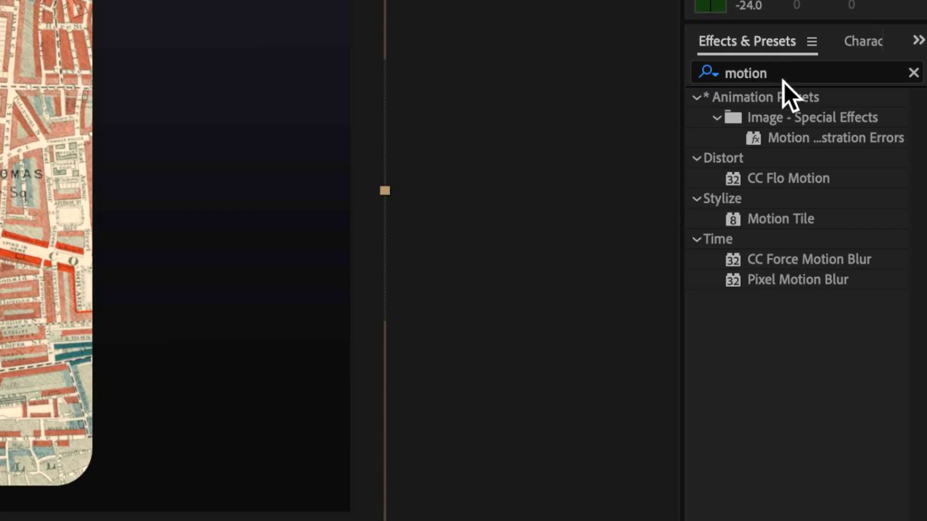
left_click(778, 74)
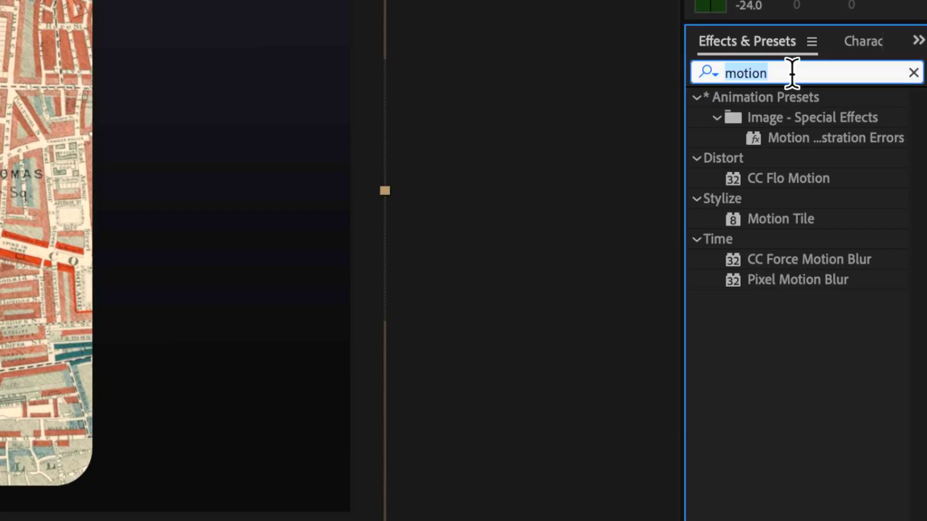
type("blur")
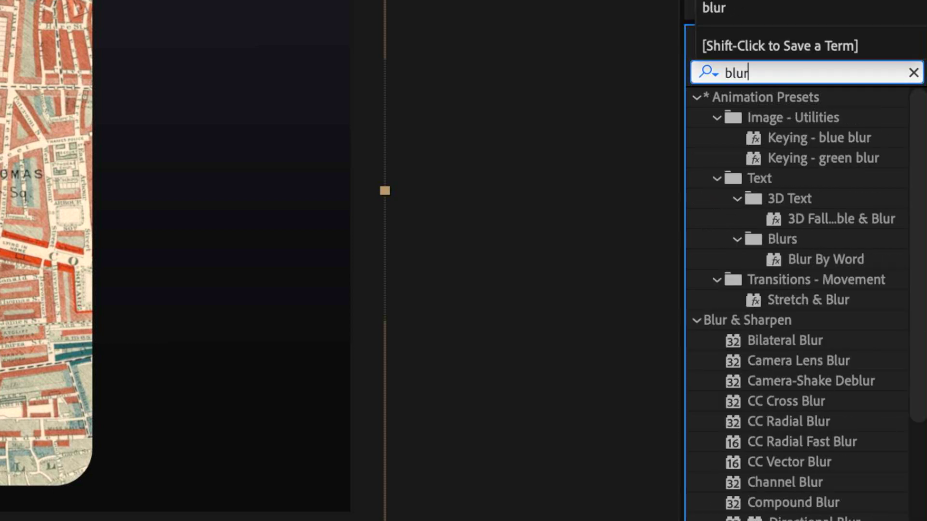
scroll(859, 180, "down", 1)
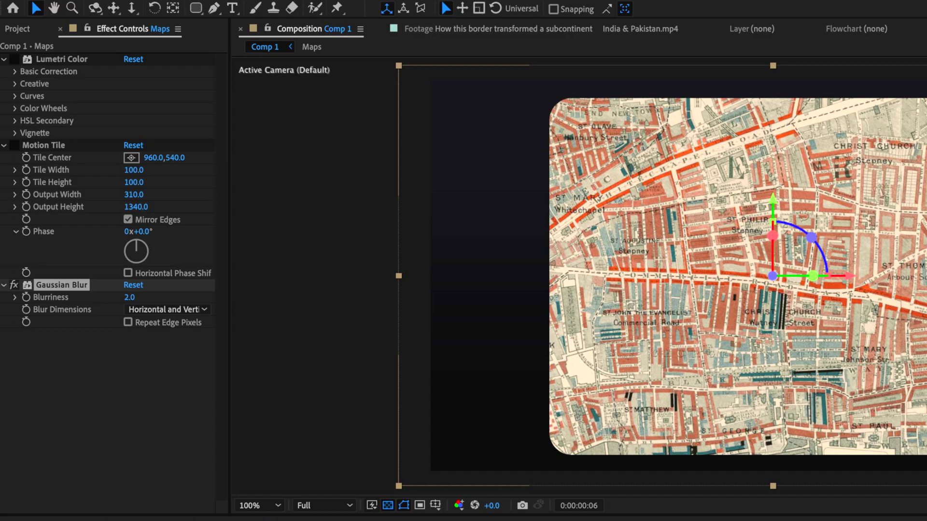
left_click(66, 403)
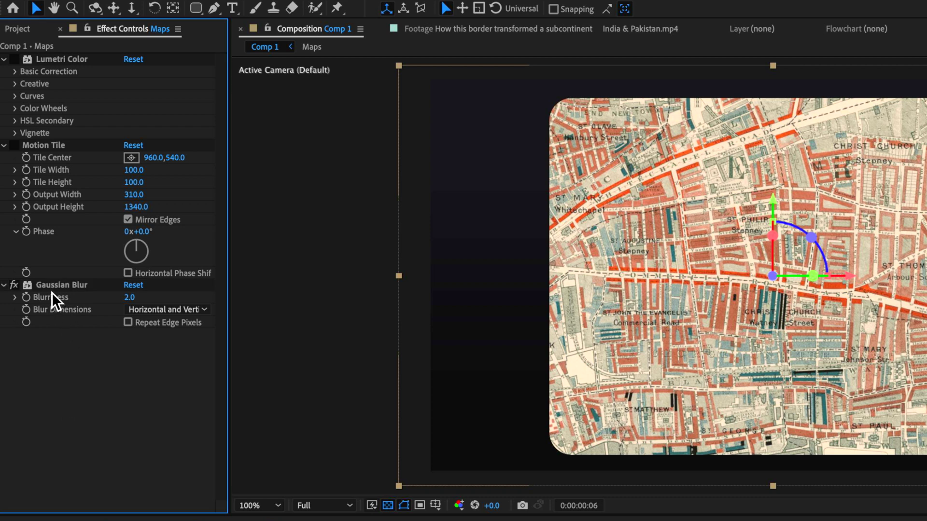
left_click(87, 285)
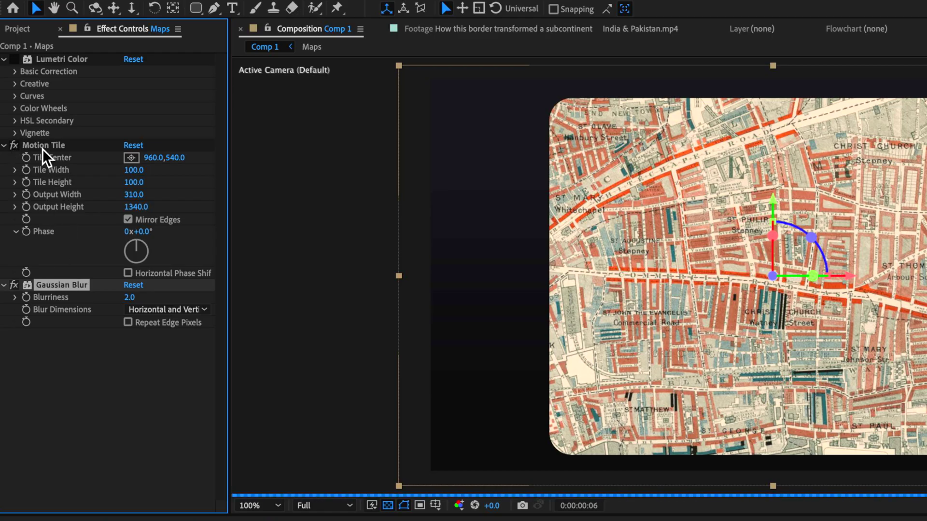
left_click(43, 147)
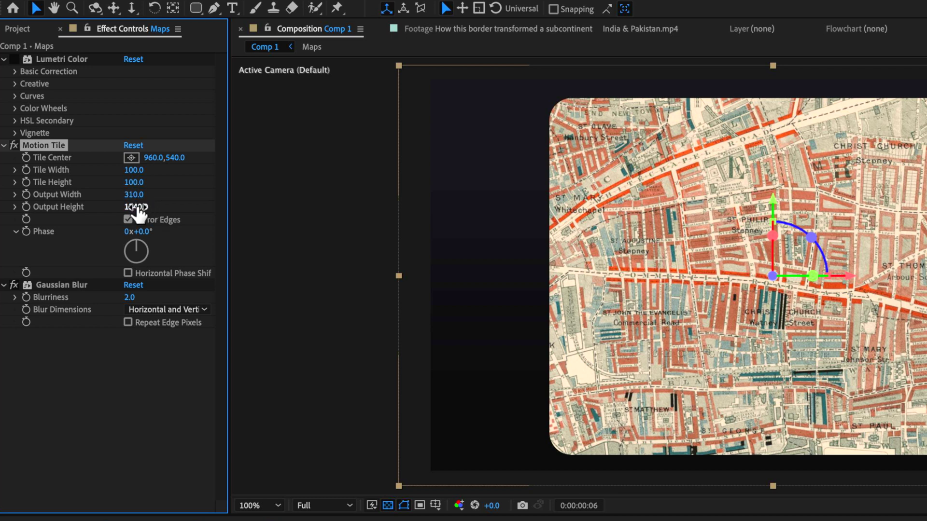
left_click(52, 58)
Grade the map in Lumetri Color: Temperature 64.0, Tint -32.0, Contrast 82.0, then preview.
left_click(24, 73)
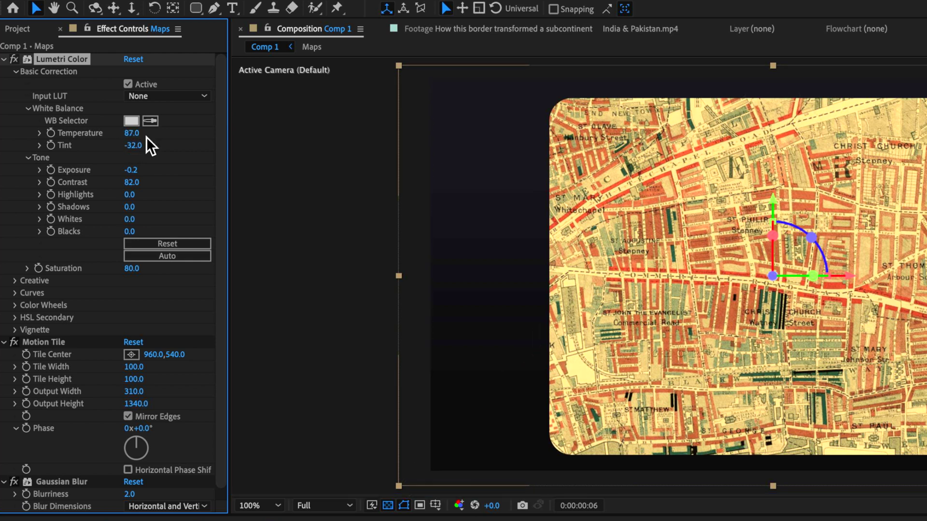
left_click_drag(147, 138, 137, 147)
left_click_drag(127, 149, 136, 150)
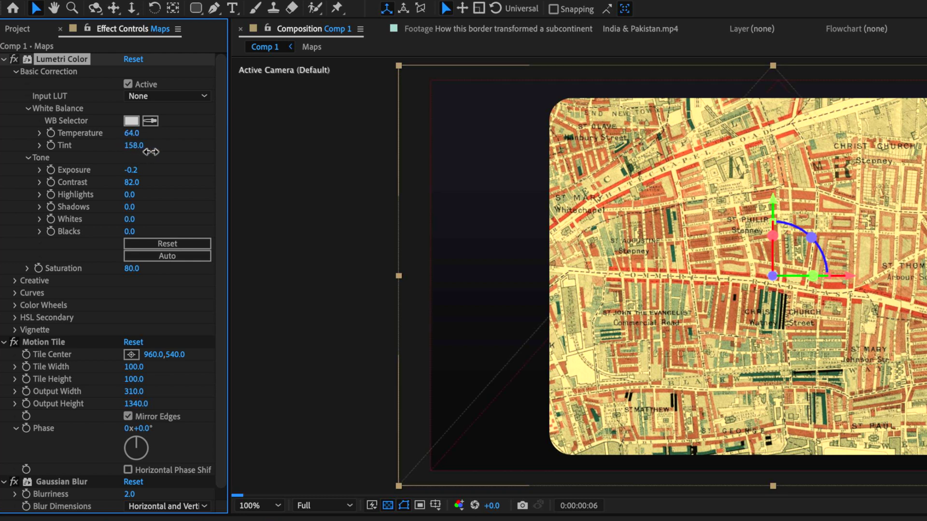
left_click_drag(137, 153, 138, 154)
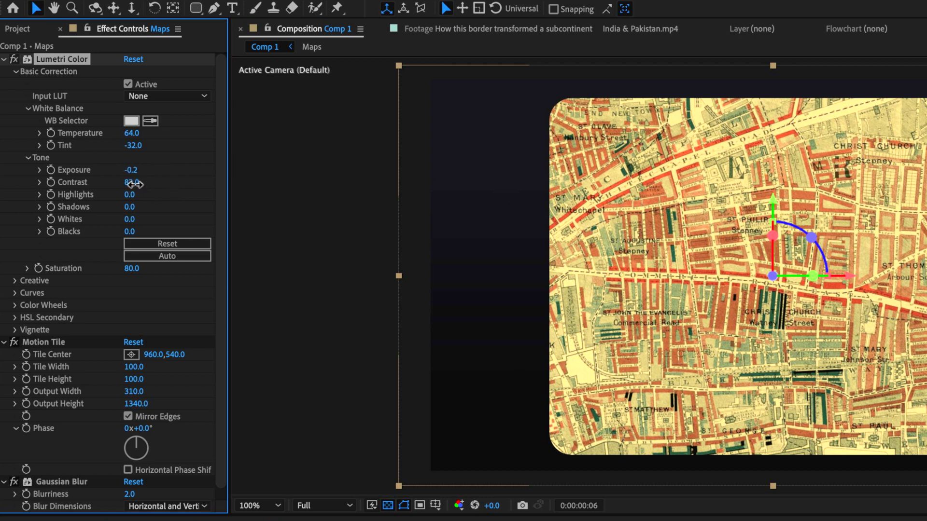
left_click_drag(164, 185, 145, 185)
key("space")
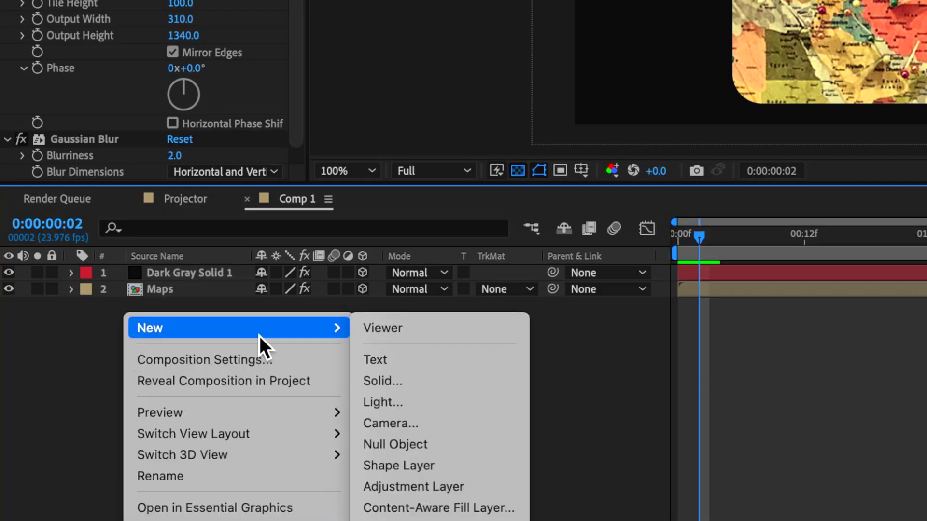
Add Camera 1 using the 35mm preset.
left_click(418, 424)
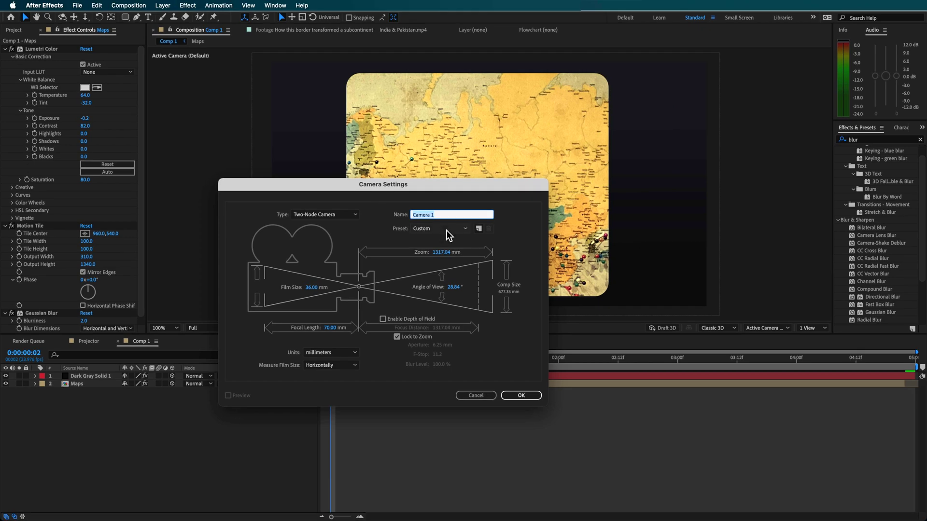
left_click(446, 230)
left_click(440, 296)
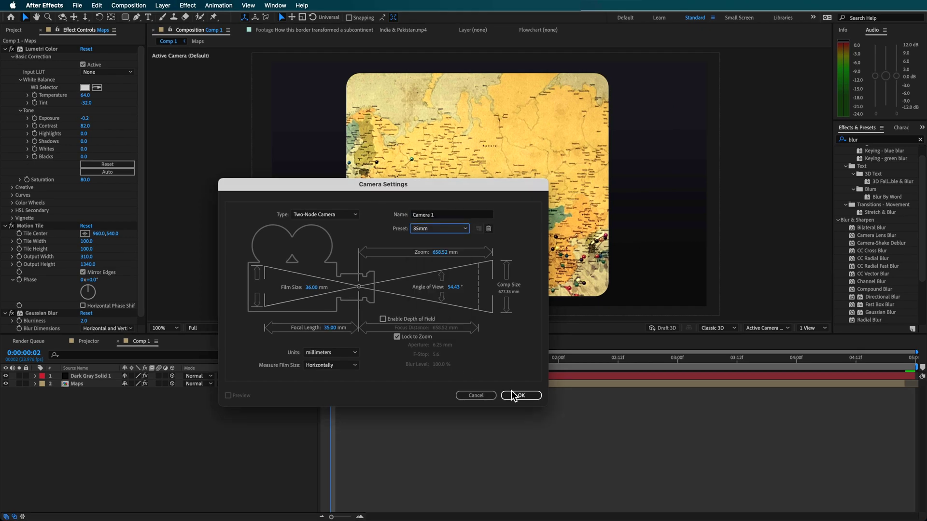
left_click(512, 394)
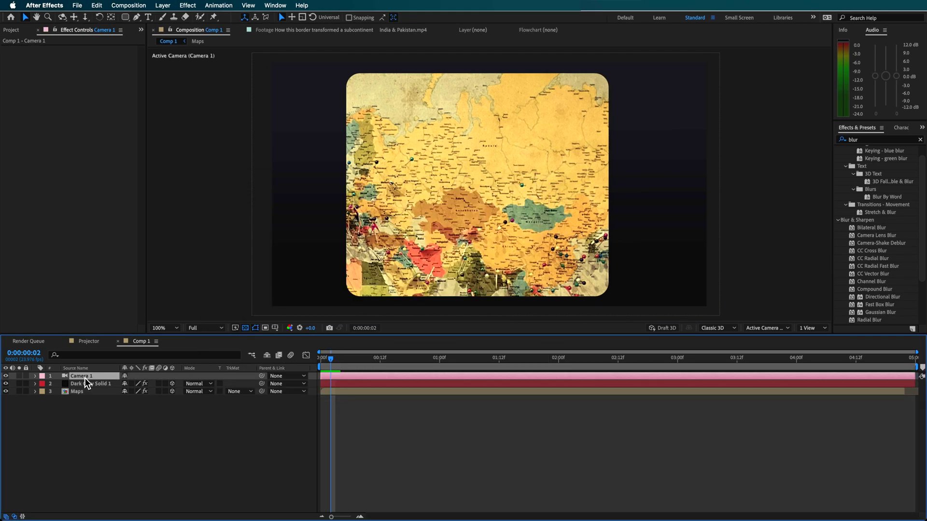
Keyframe the camera's Z Rotation from -1° at 1:06 to 0° at the comp end.
left_click_drag(332, 360, 469, 366)
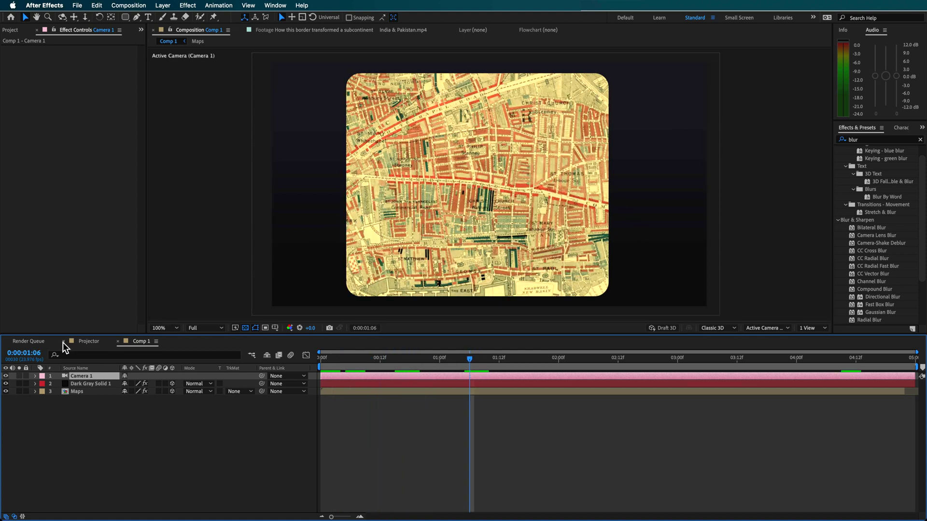
left_click(35, 376)
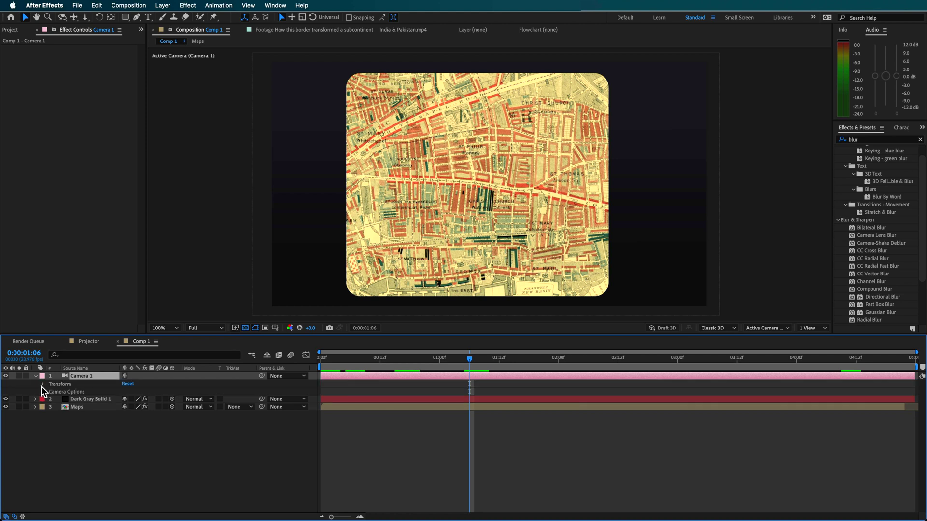
left_click(43, 385)
left_click(89, 392)
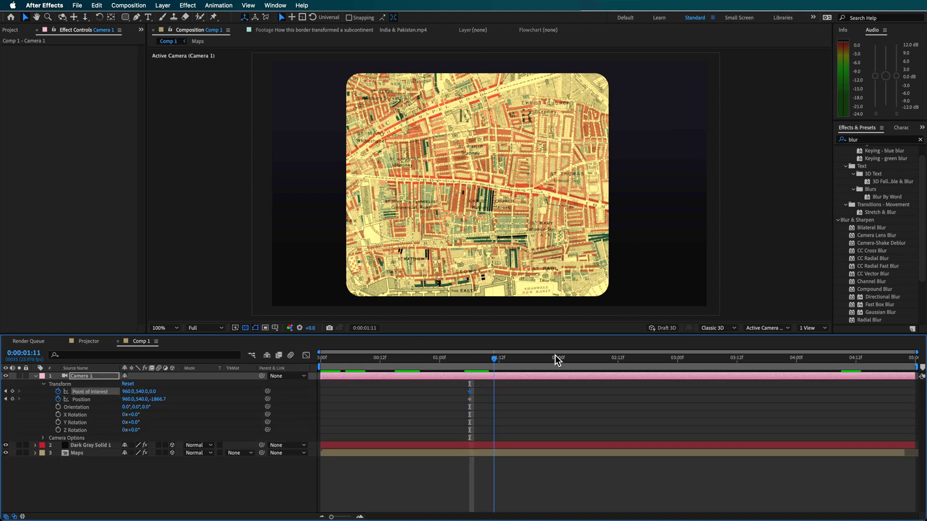
left_click_drag(555, 360, 912, 359)
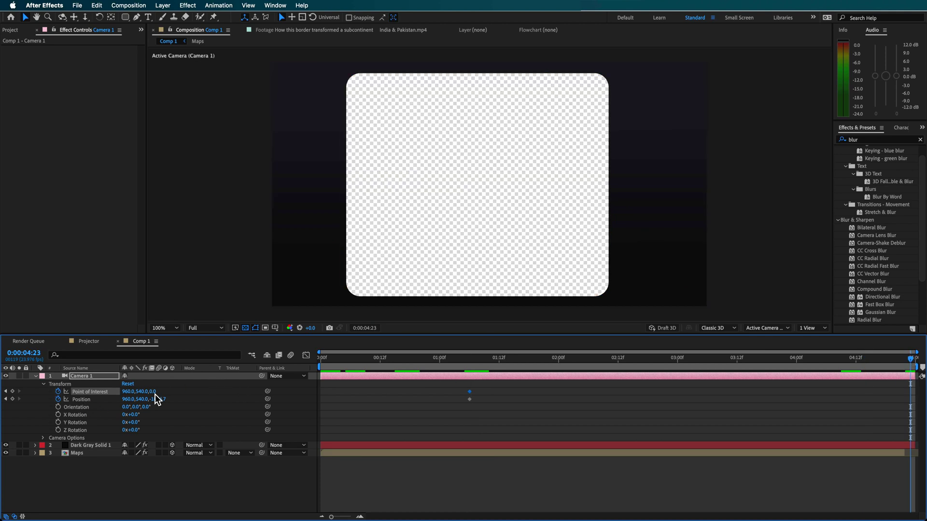
left_click(6, 399)
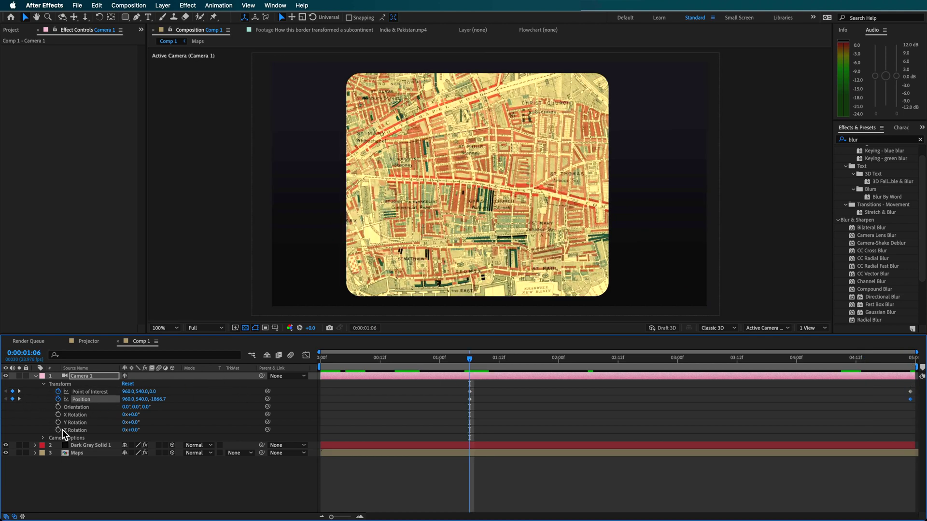
left_click(58, 430)
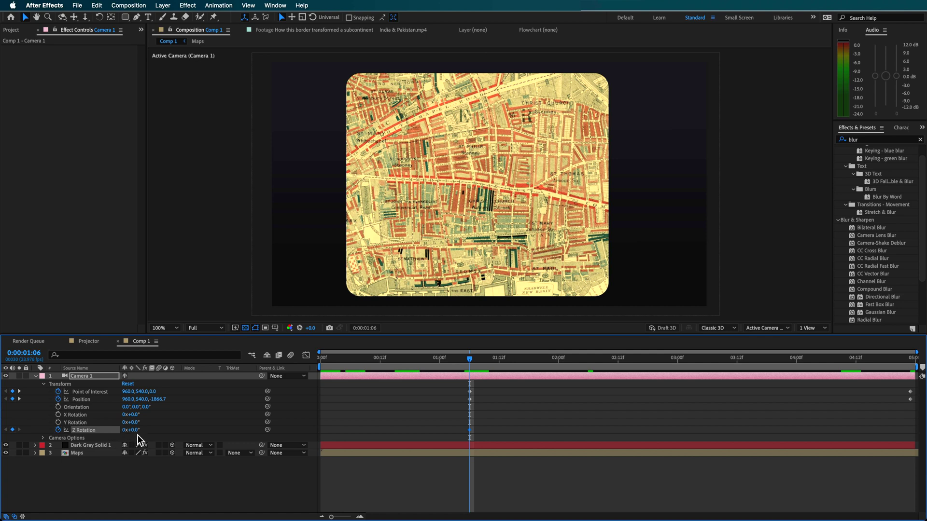
left_click_drag(137, 434, 137, 435)
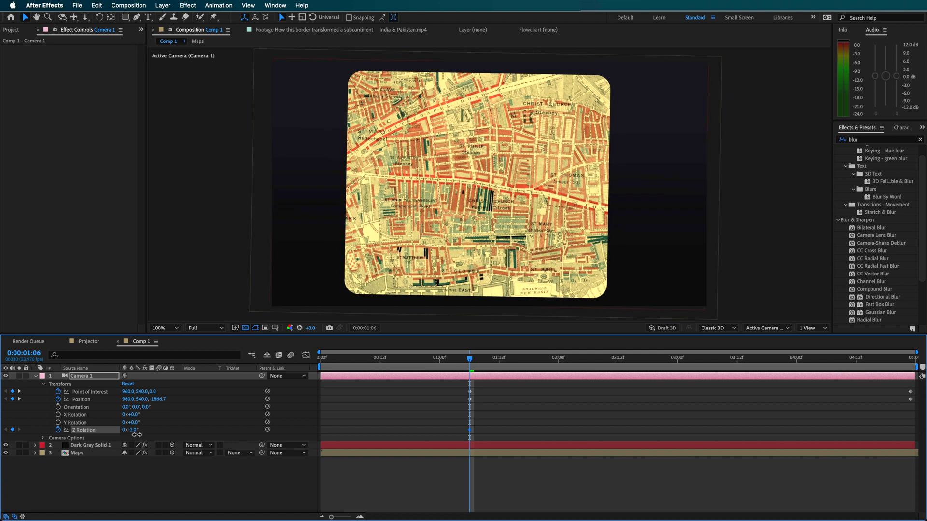
left_click_drag(480, 367, 910, 375)
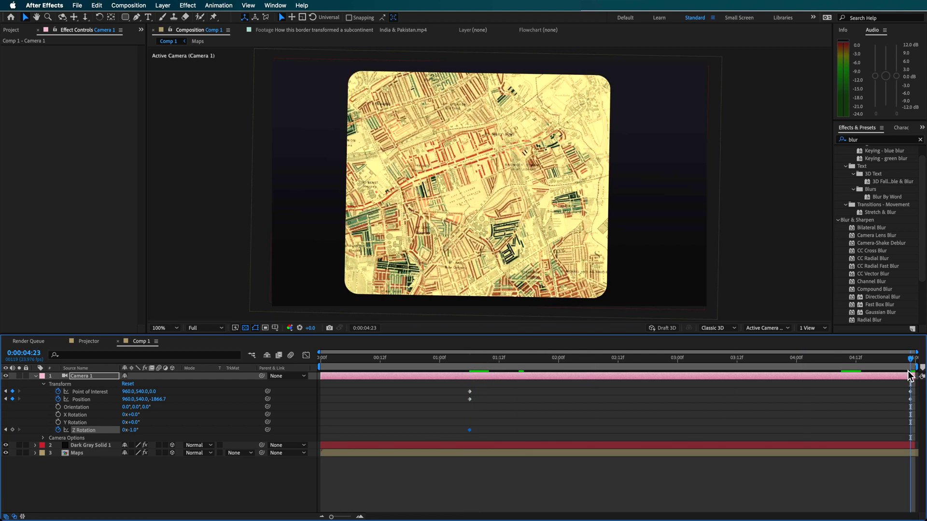
type("0")
key("Return")
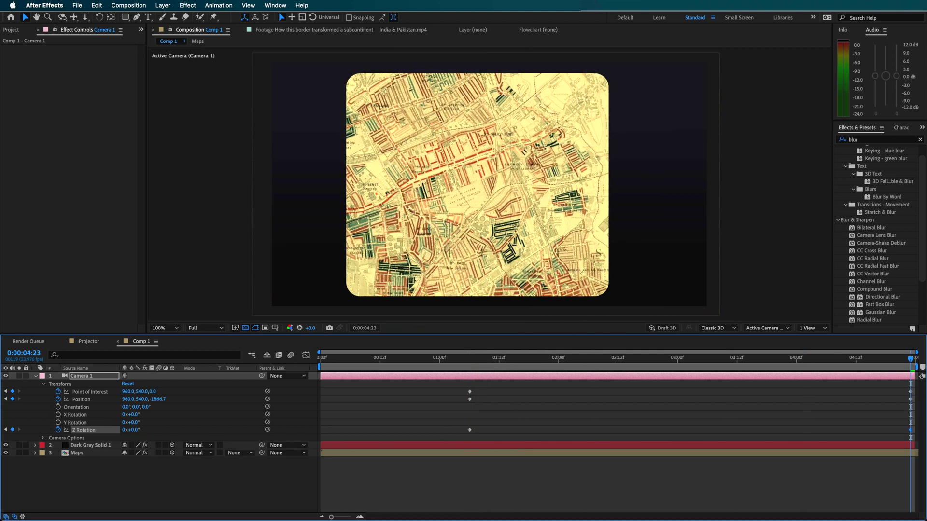
left_click_drag(488, 364, 469, 365)
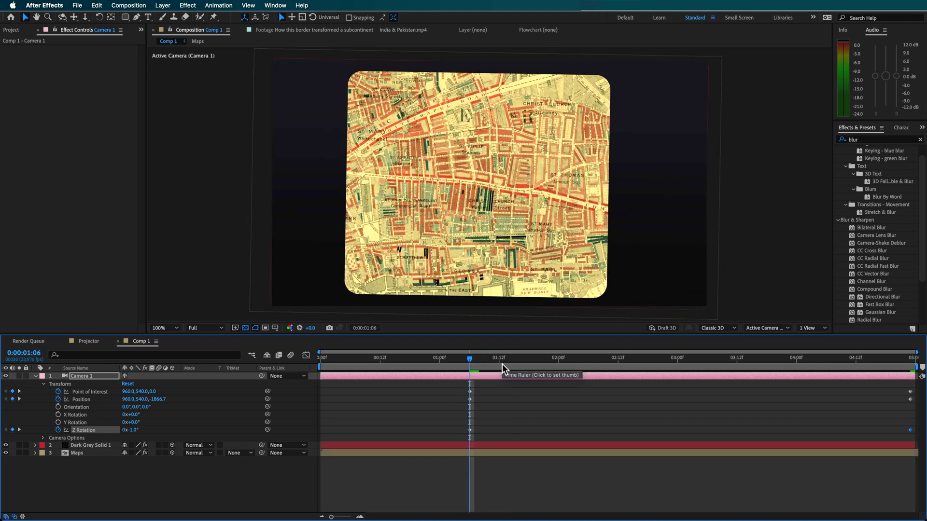
Set the preview resolution to Half and reselect the Camera 1 layer.
left_click(202, 328)
left_click(206, 356)
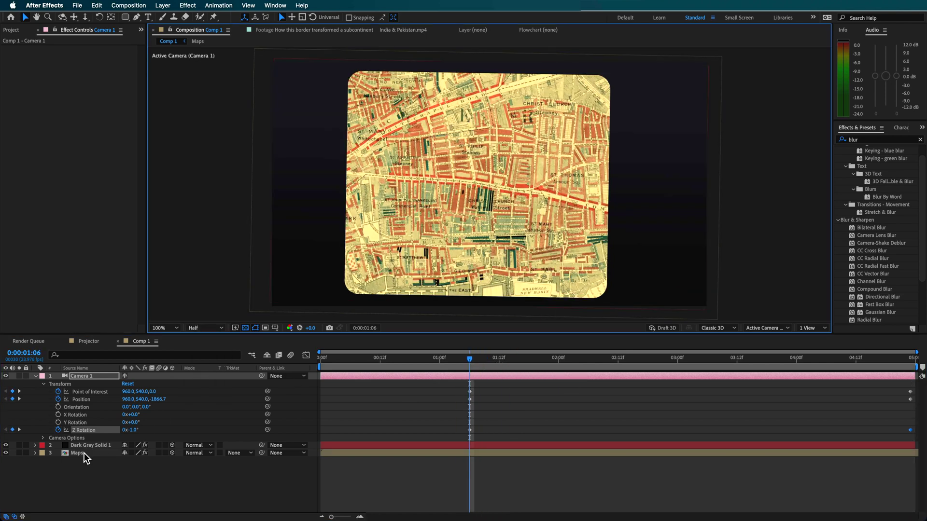
left_click(125, 486)
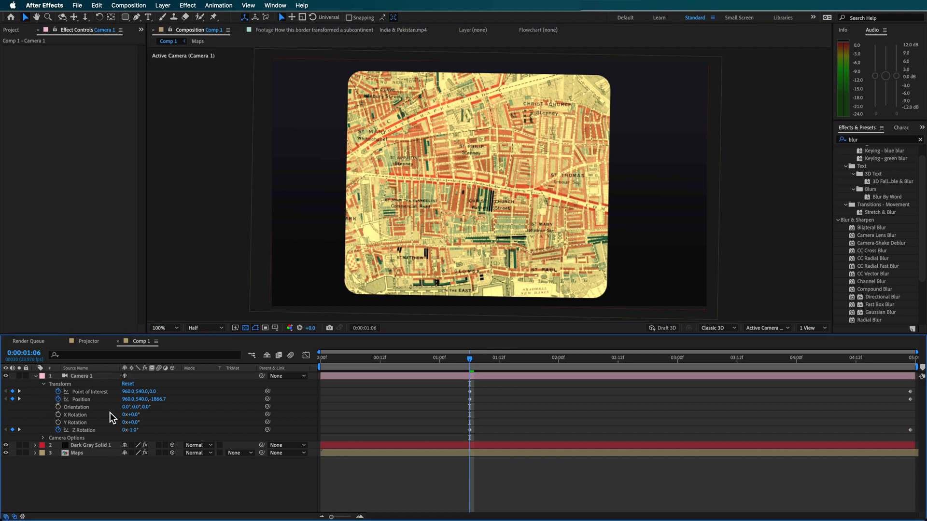
left_click(85, 380)
Push the frame solid back, scale it down about its centre, and check the pull-back's end.
key("c")
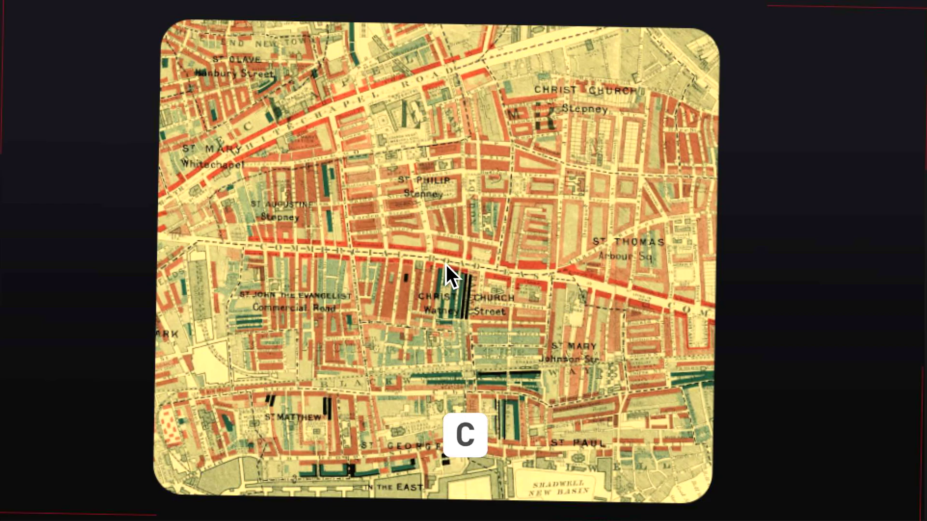
key("c")
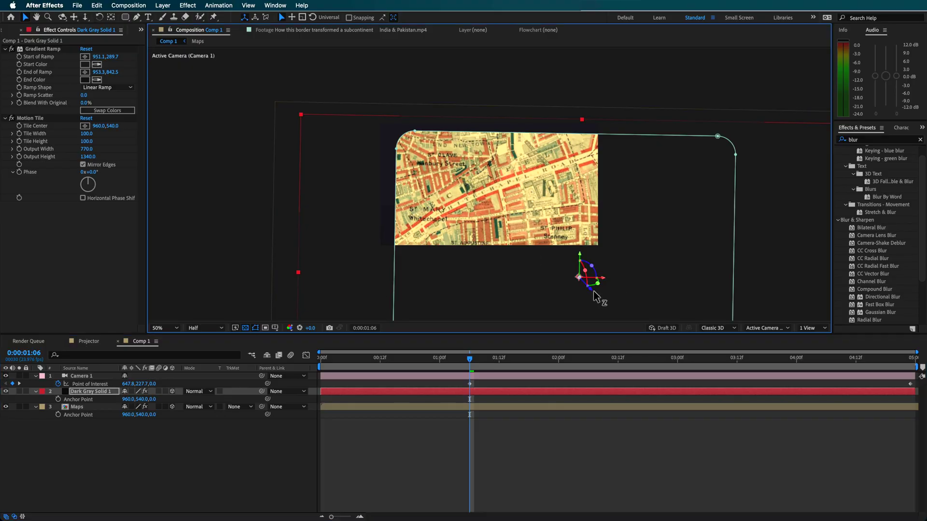
left_click_drag(595, 297, 597, 297)
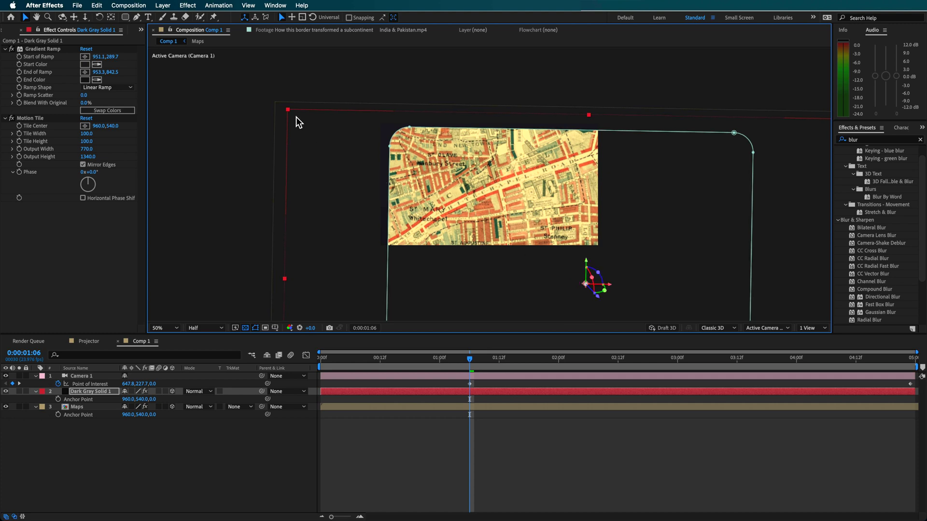
left_click_drag(289, 111, 307, 120)
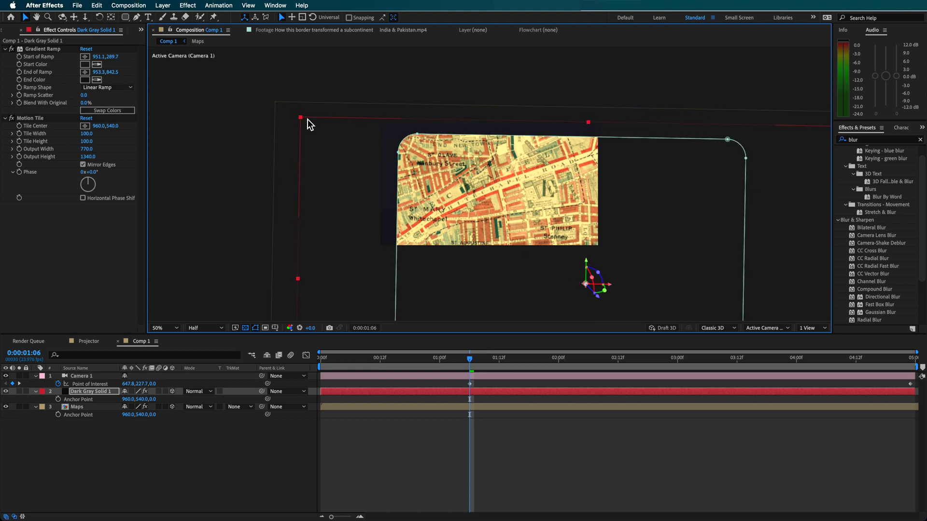
left_click_drag(827, 360, 910, 360)
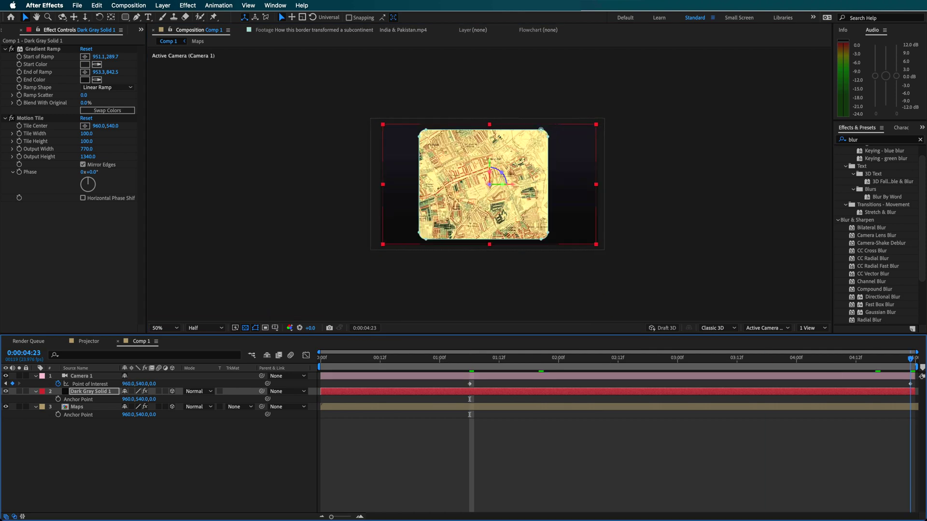
left_click(498, 469)
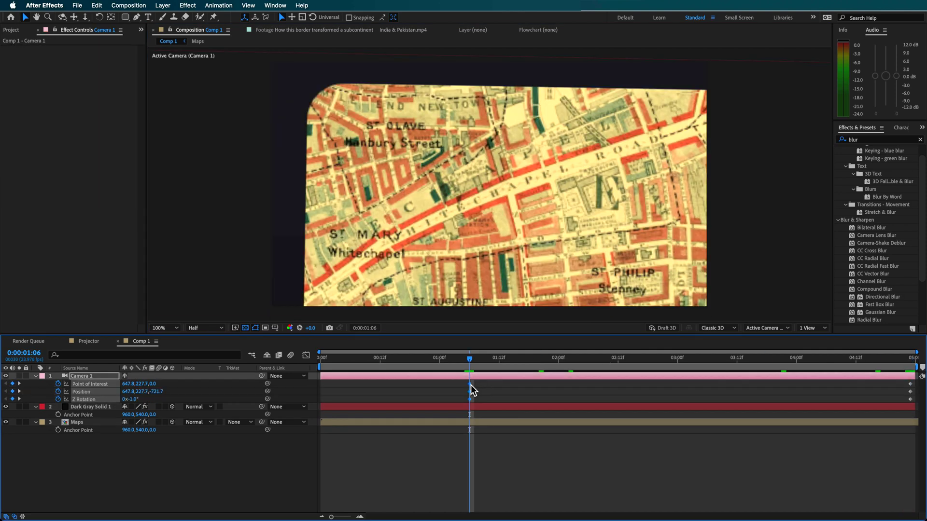
Apply Easy Ease Out to the camera keyframes and lengthen the Point of Interest ease.
right_click(471, 390)
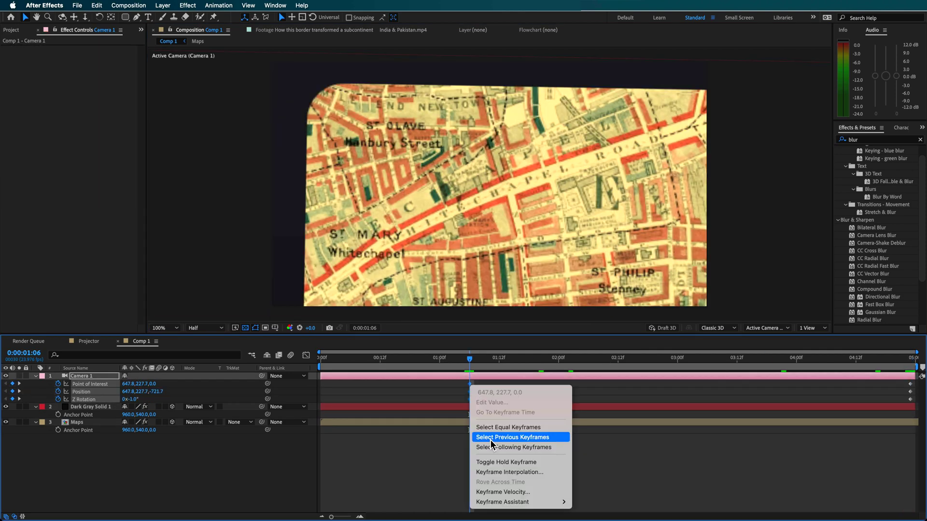
mouse_move(513, 502)
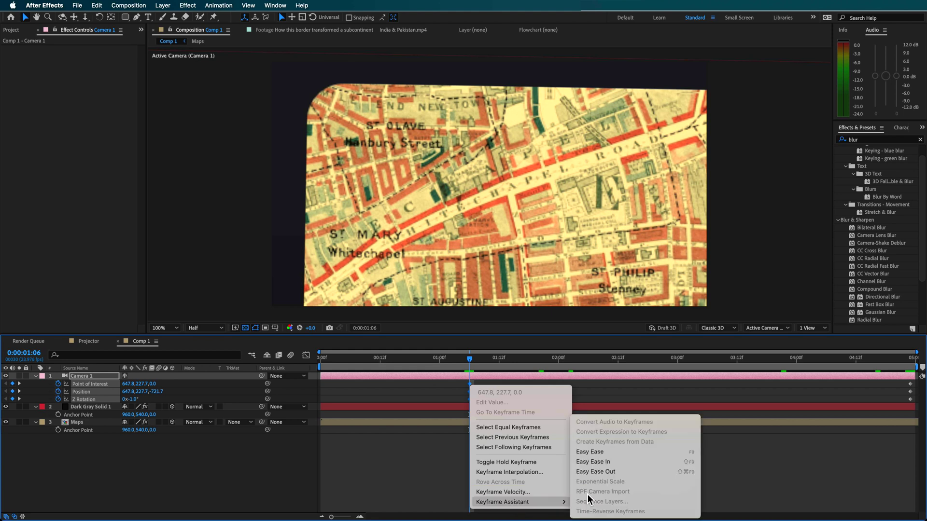
left_click(612, 472)
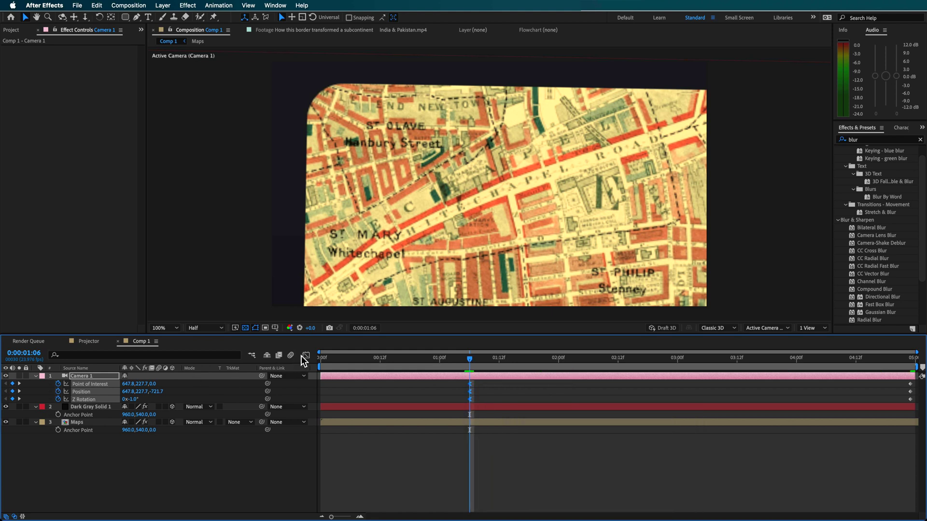
left_click(306, 356)
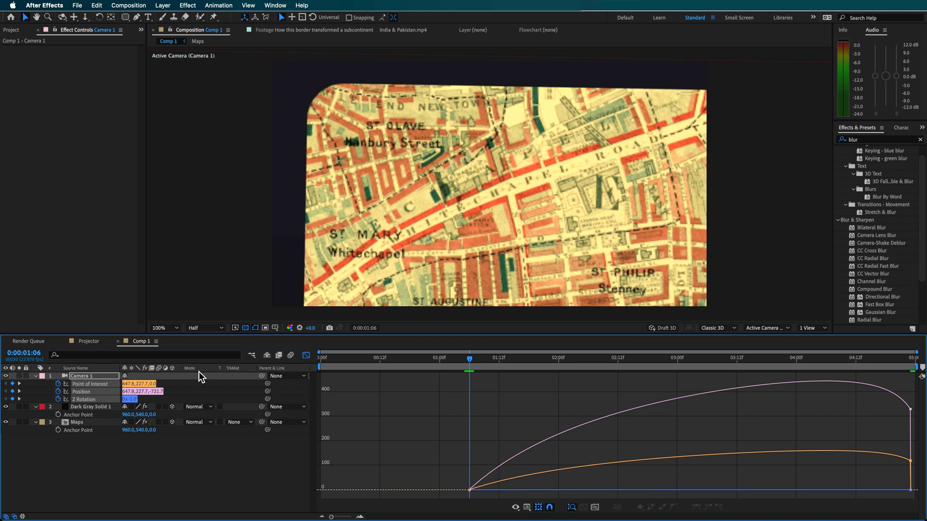
left_click(92, 385)
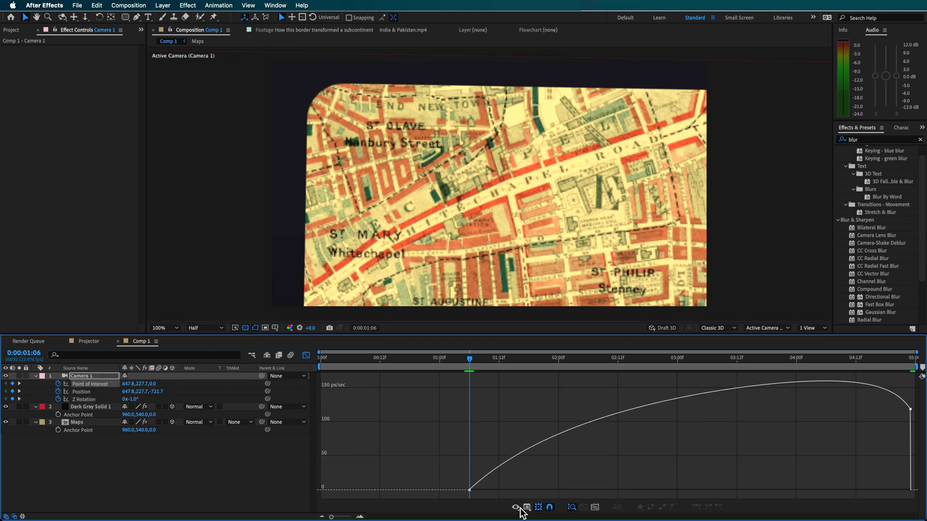
left_click(469, 492)
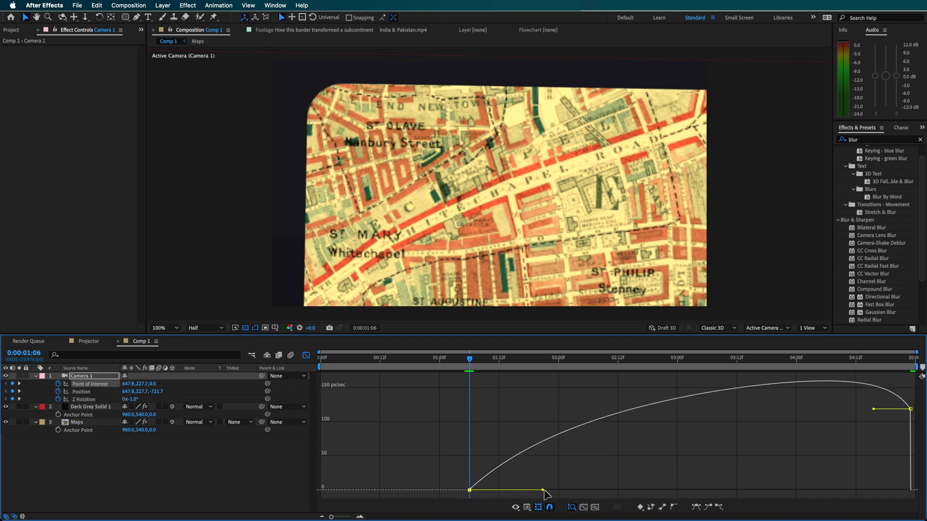
left_click_drag(543, 491, 652, 491)
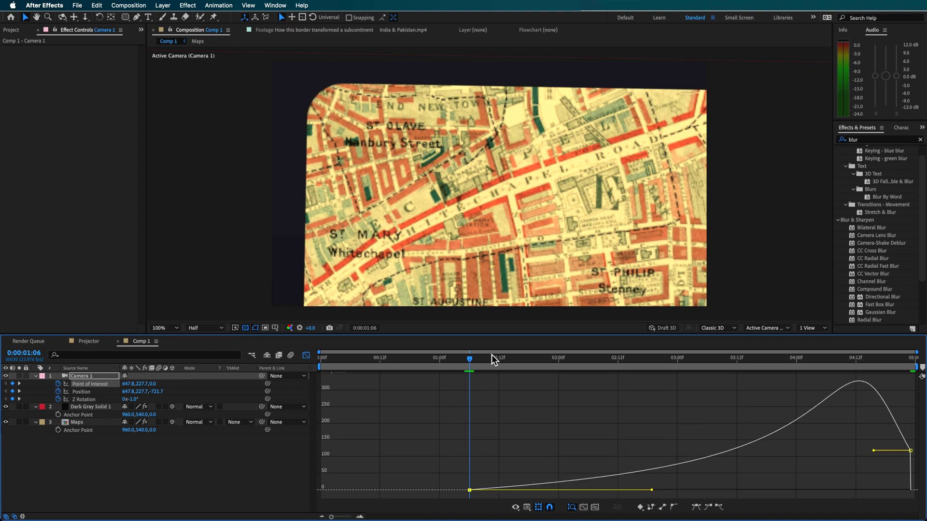
Extend the Position ease influence for a slower start and reshape its speed curve.
left_click(82, 392)
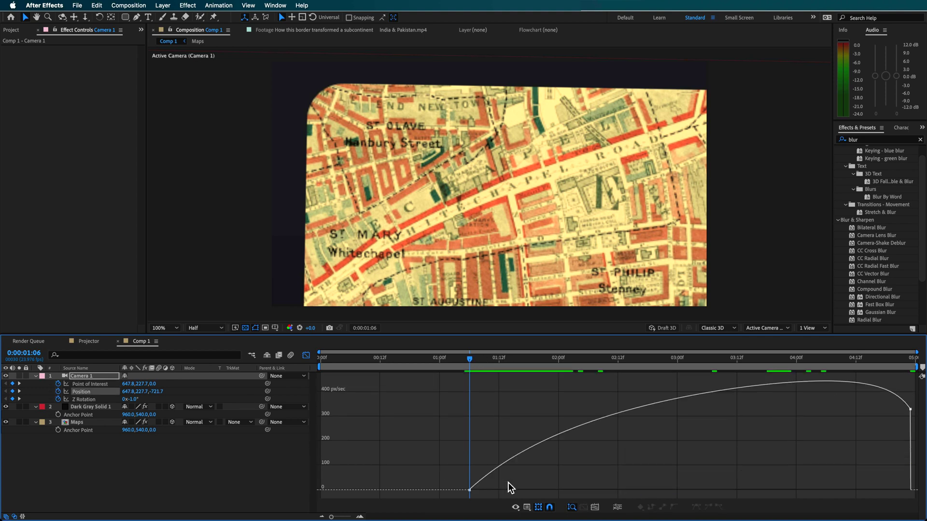
left_click(469, 491)
left_click_drag(543, 491, 637, 490)
key("space")
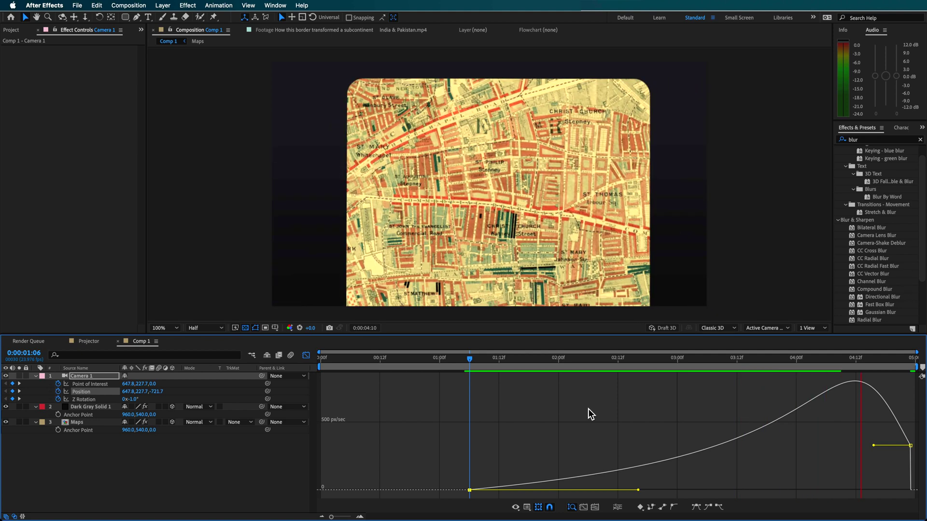
left_click_drag(910, 445, 915, 490)
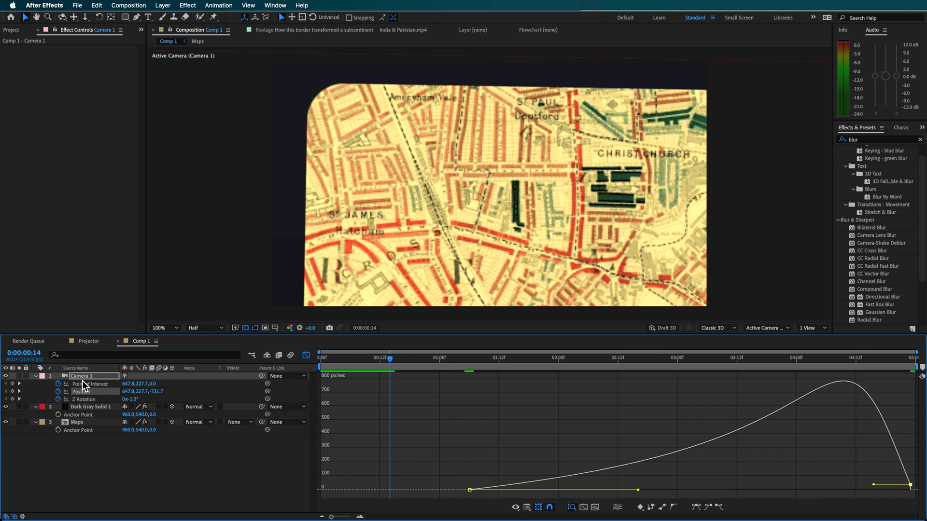
Ease the Z Rotation curve, ending at zero speed, then compare all three camera curves.
left_click(83, 383)
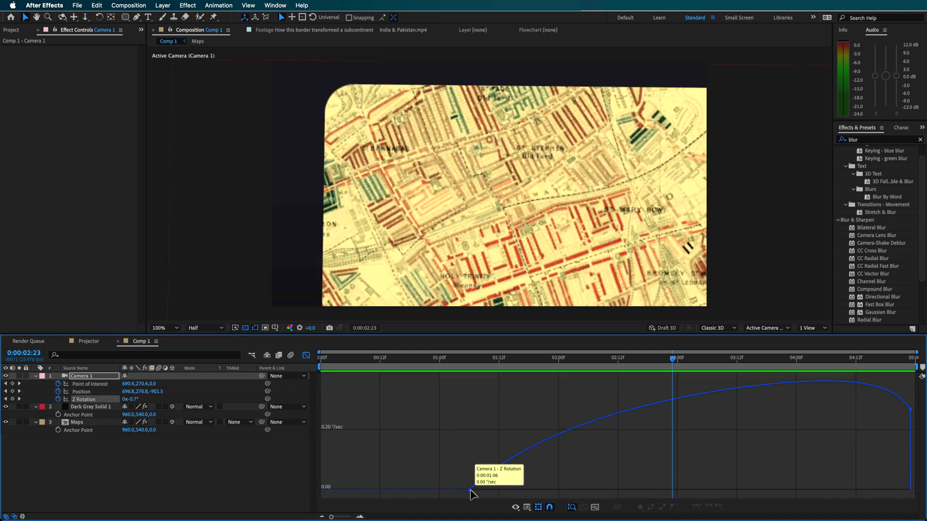
left_click(469, 490)
left_click_drag(543, 491, 617, 501)
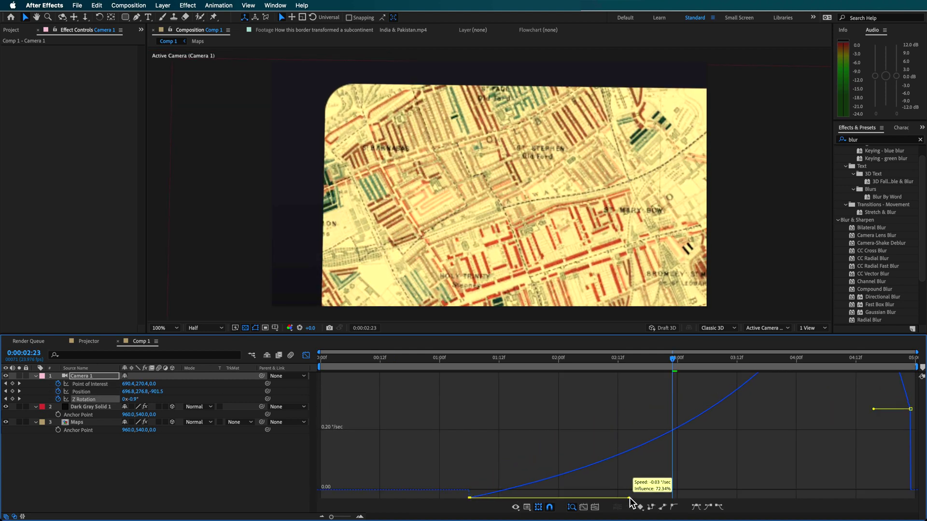
left_click_drag(630, 502, 636, 497)
left_click_drag(912, 445, 911, 488)
left_click_drag(681, 359, 460, 361)
left_click(89, 392, "shift")
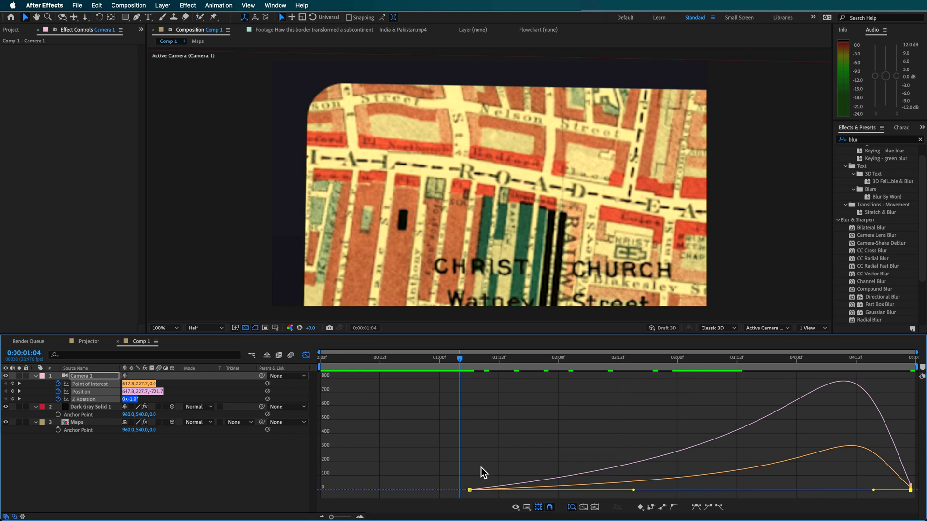
left_click(303, 357)
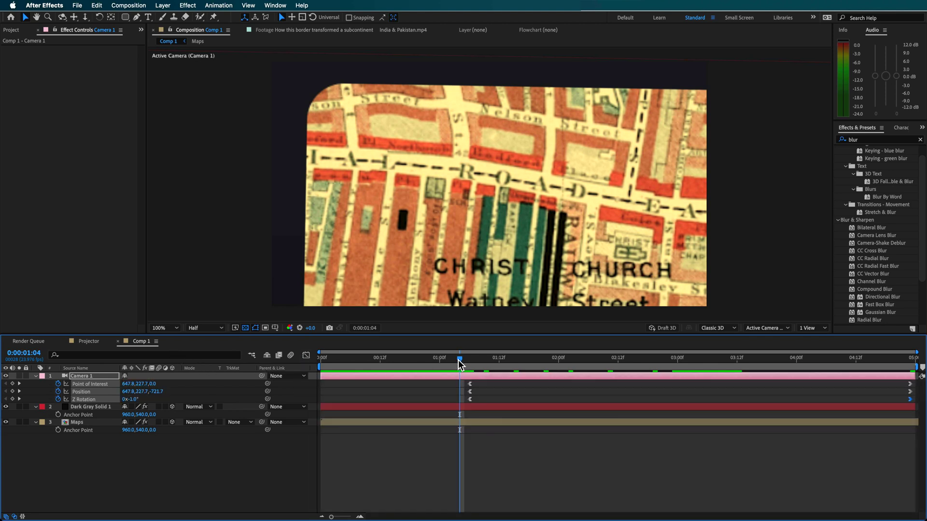
mouse_move(458, 362)
left_mouse_down()
mouse_move(775, 362)
mouse_move(459, 361)
left_mouse_up()
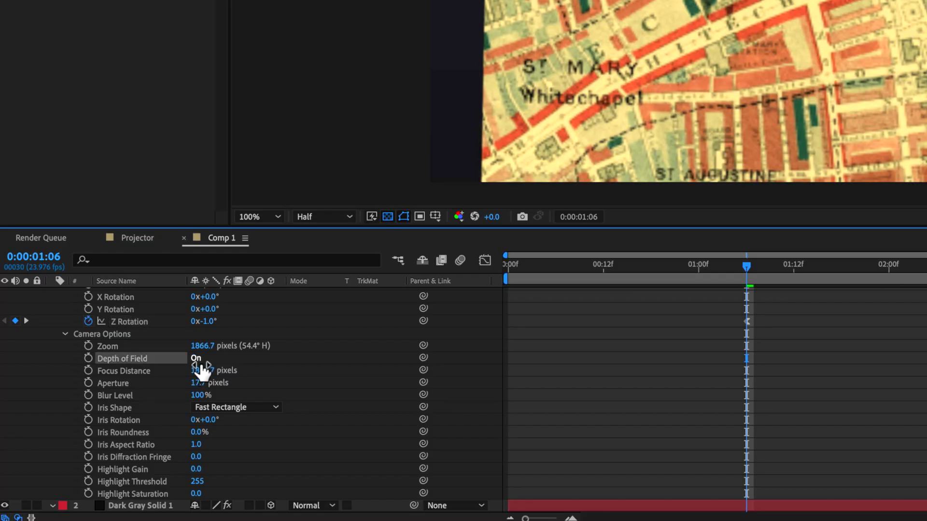
Set Camera 1's Aperture to 1000 pixels and Blur Level to 500%.
left_click(198, 382)
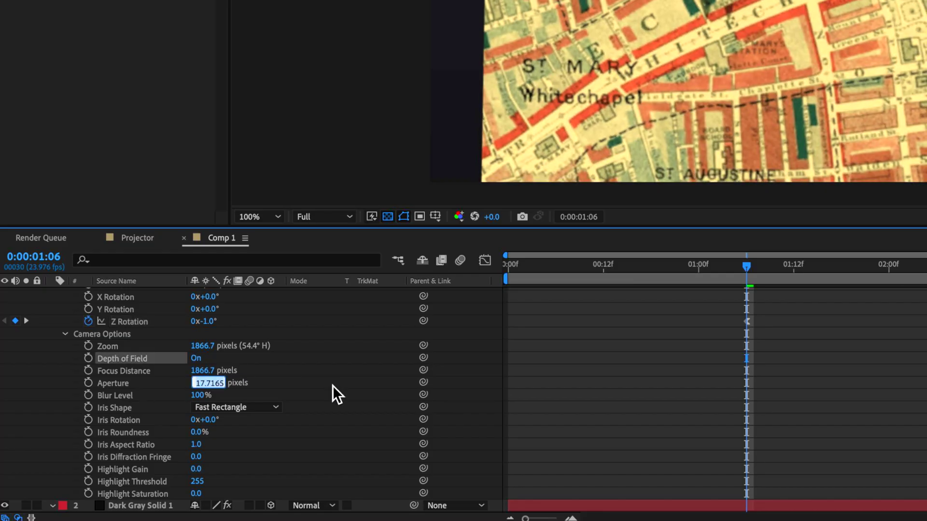
type("1000")
key("Return")
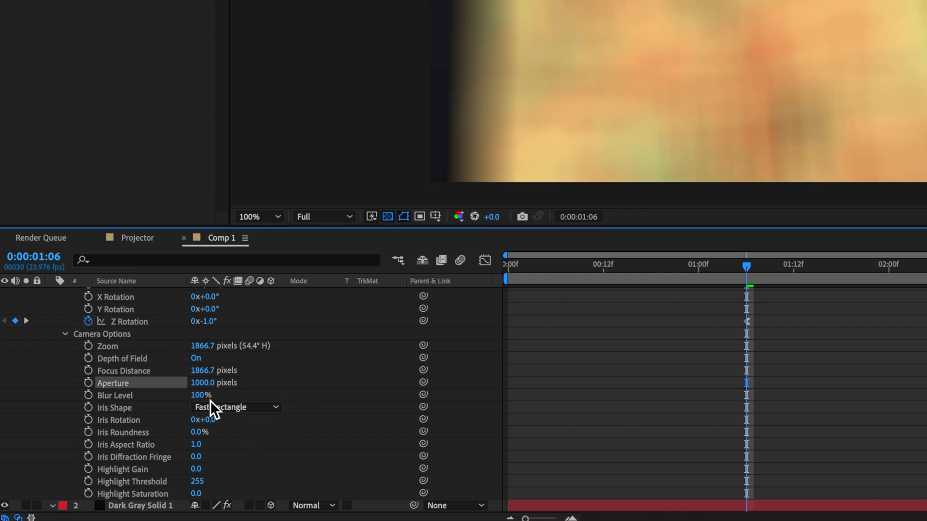
left_click(208, 396)
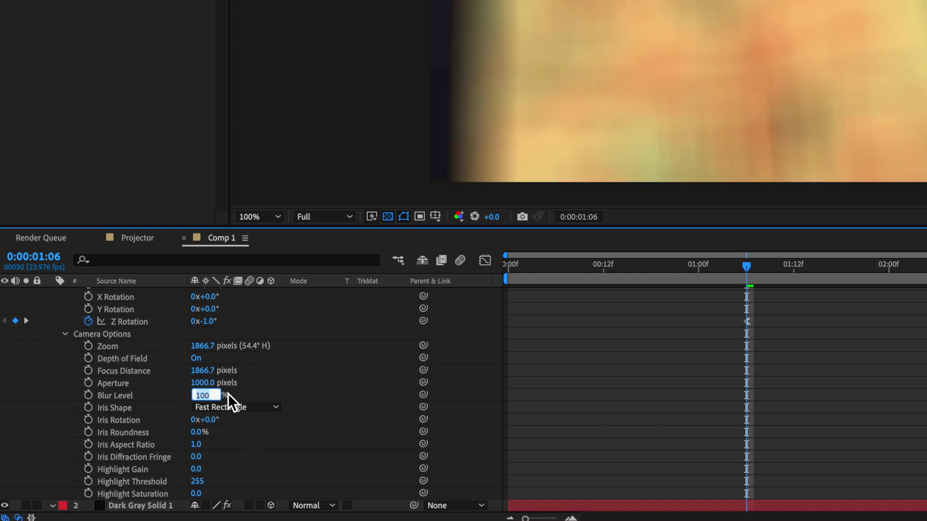
type("500")
key("Return")
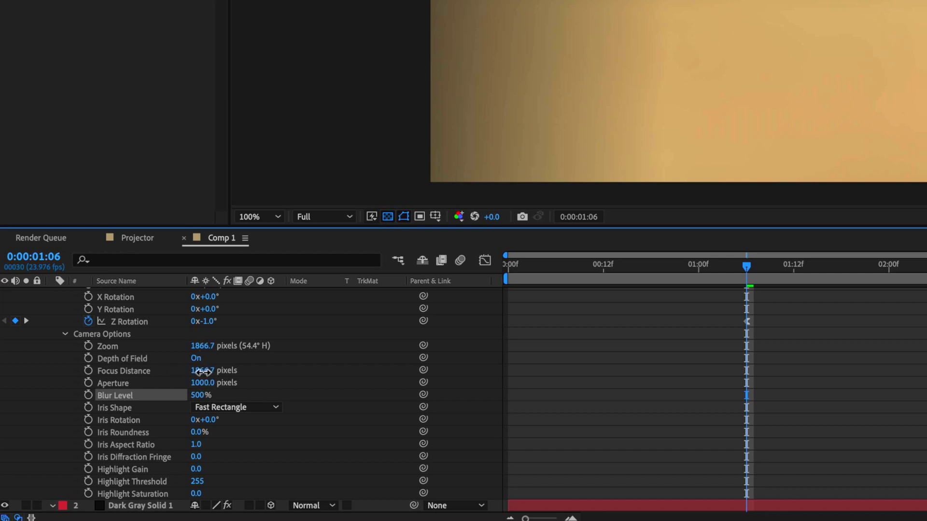
Raise Camera 1's Focus Distance to 10430 pixels so the map blurs heavily.
left_click_drag(202, 371, 283, 364)
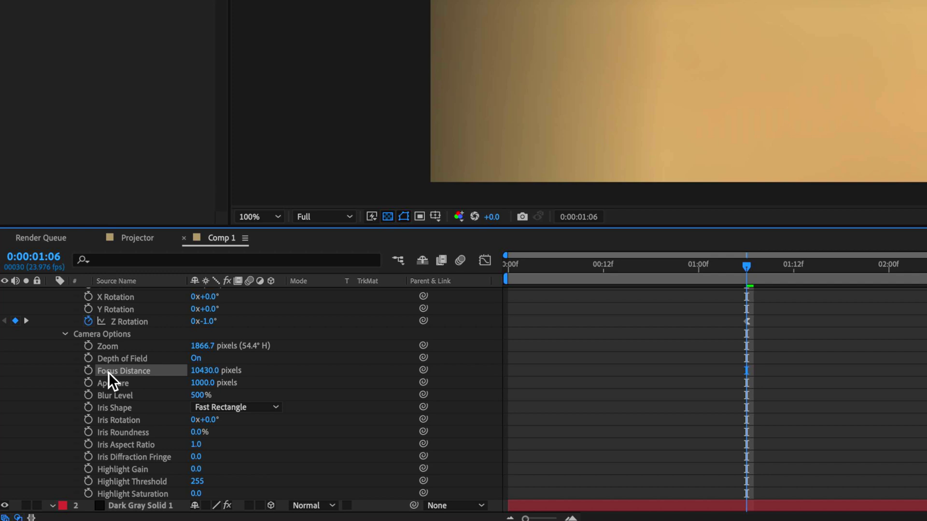
scroll(138, 341, "up", 3)
scroll(129, 302, "down", 4)
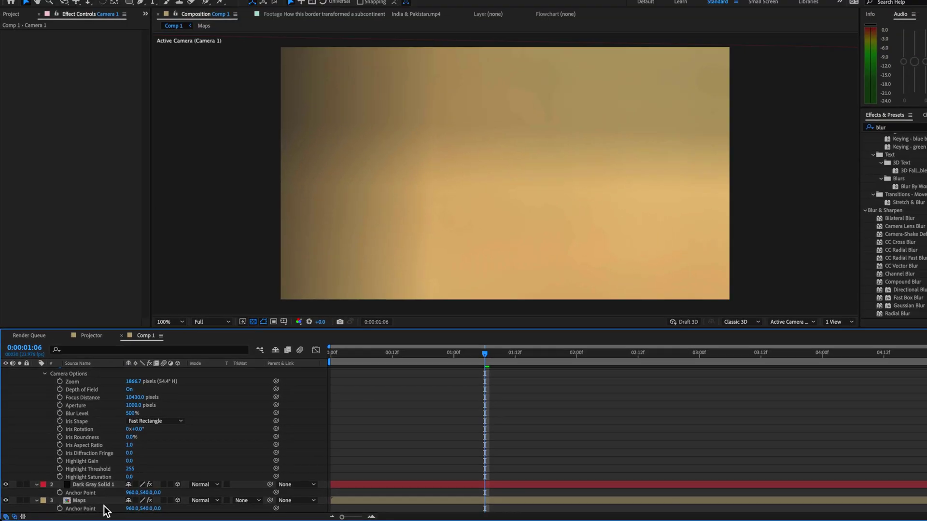
left_click(79, 501)
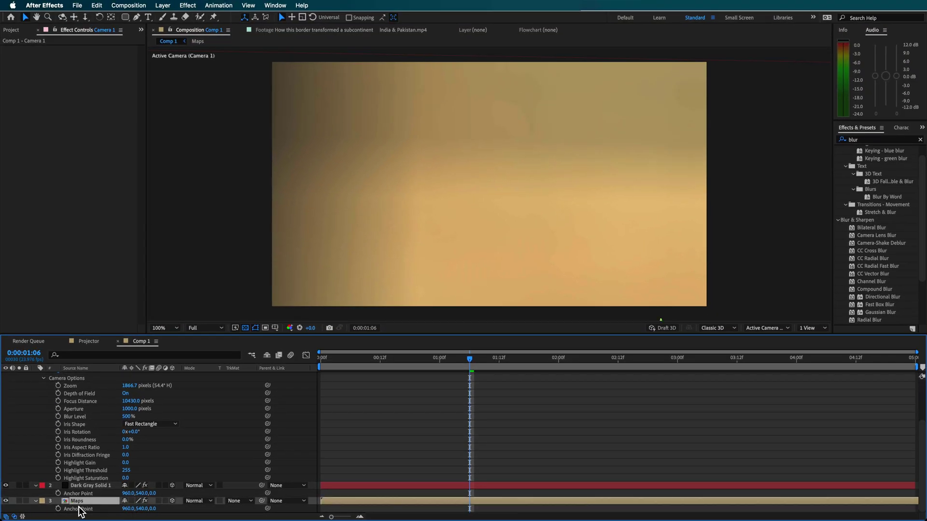
Link Camera 1's Focus Distance to the Maps layer to sharpen the map again.
scroll(96, 487, "up", 3)
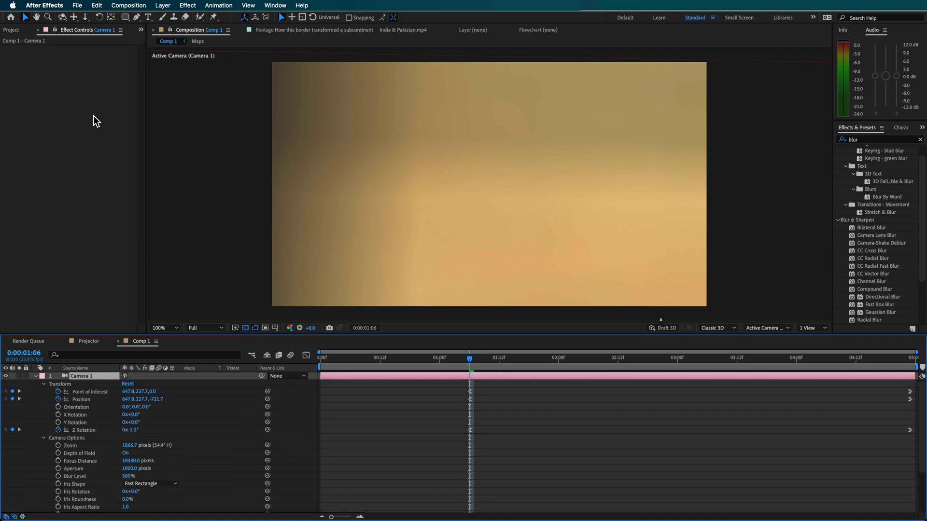
left_click(163, 5)
mouse_move(190, 298)
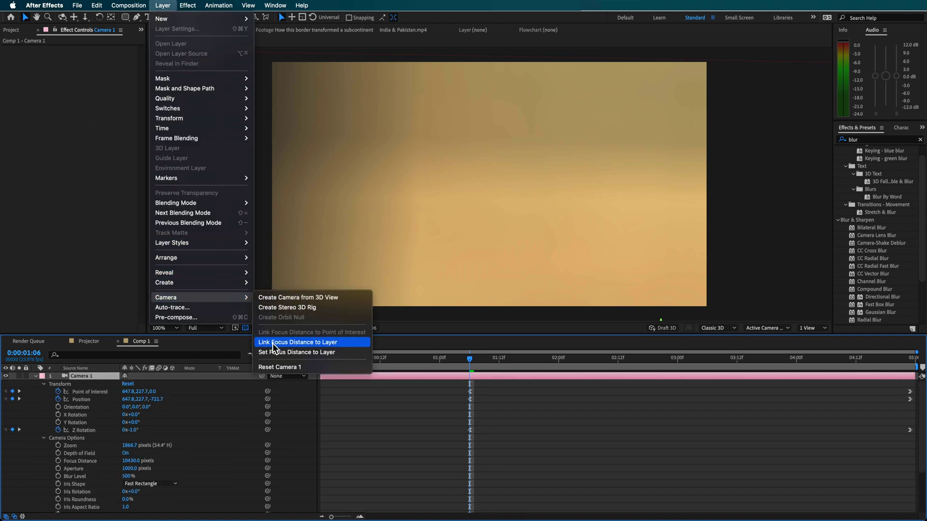
left_click(322, 344)
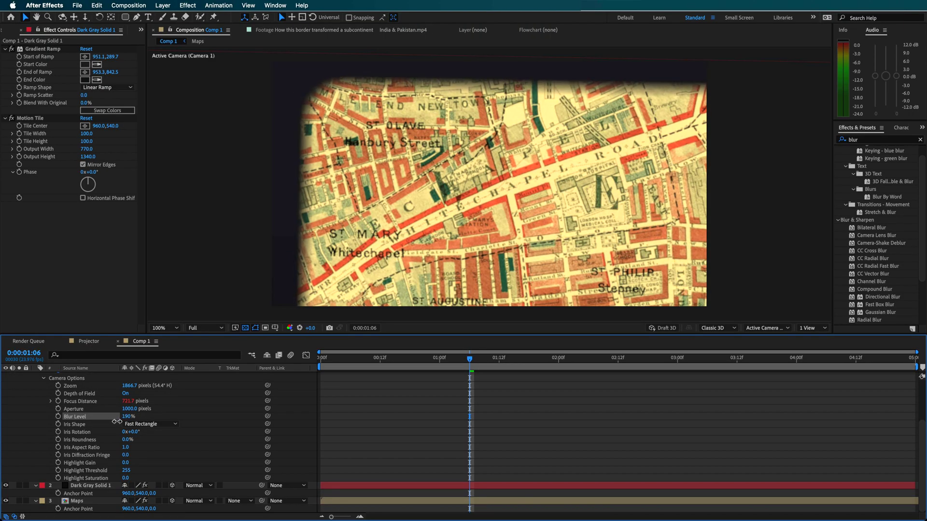
left_click(116, 422)
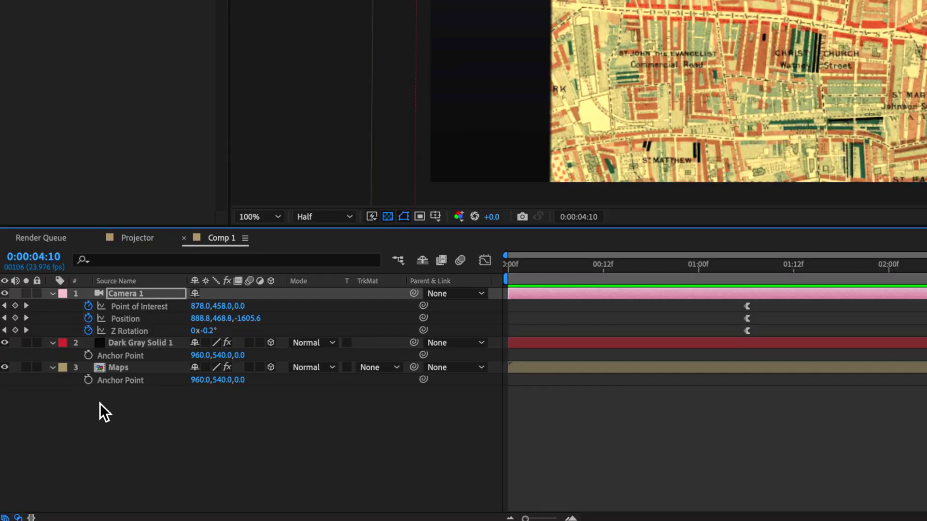
Add a new adjustment layer and place it below Camera 1.
right_click(71, 404)
mouse_move(148, 340)
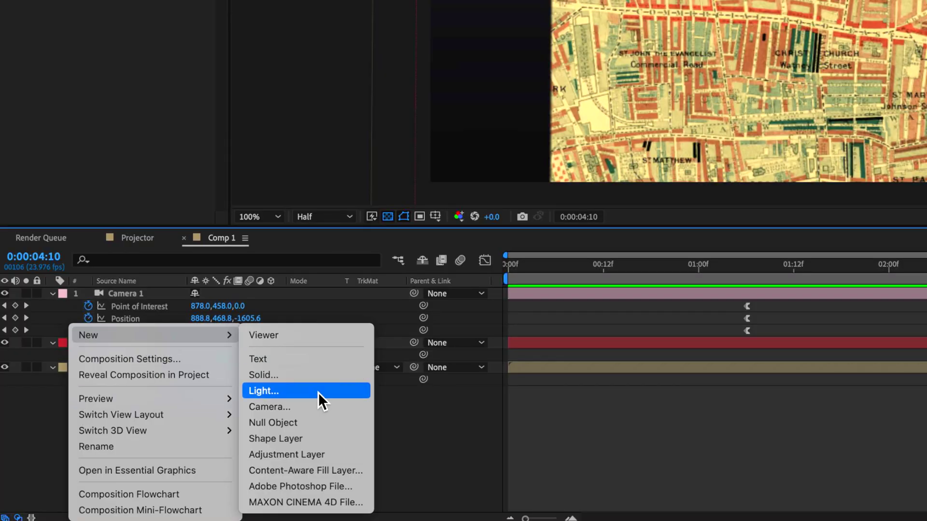
left_click(309, 454)
left_click_drag(130, 298, 120, 341)
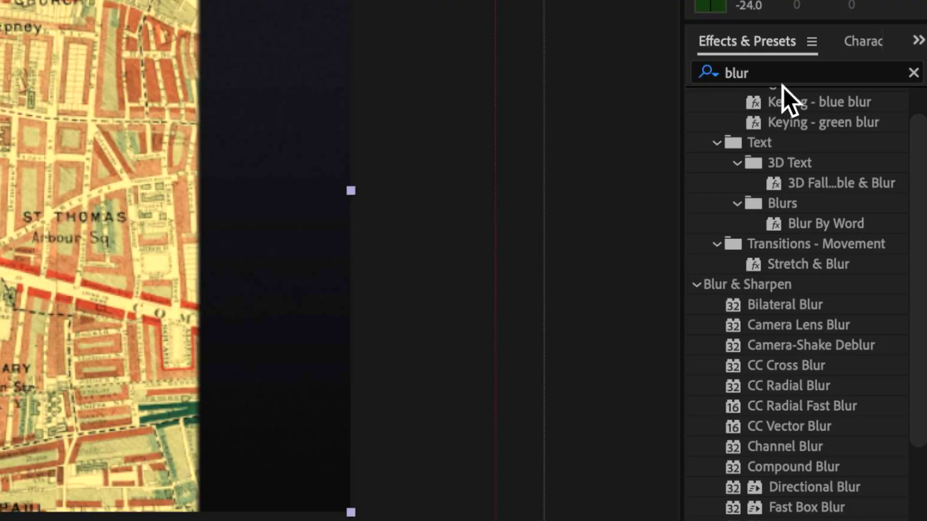
Apply CC Lens and Add Grain, keeping Add Grain's viewing mode at Final Output.
left_click(781, 77)
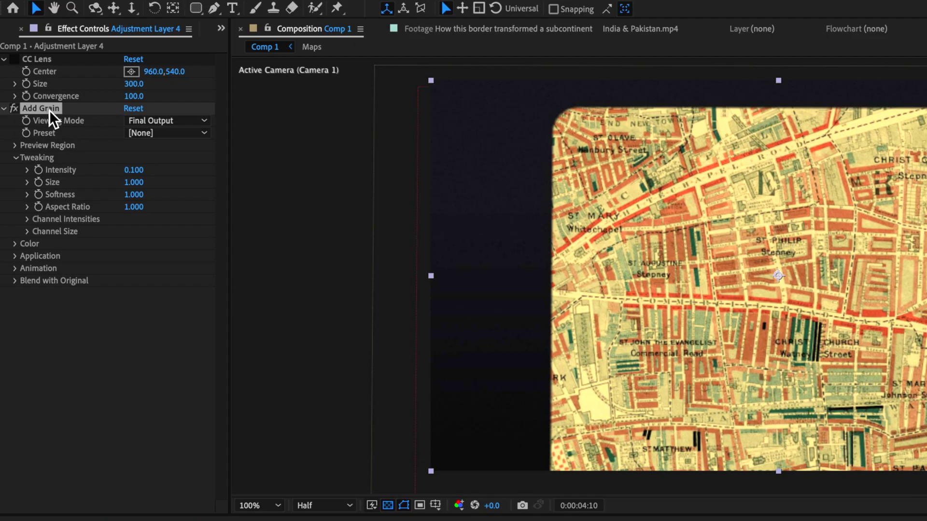
left_click(184, 125)
left_click(188, 171)
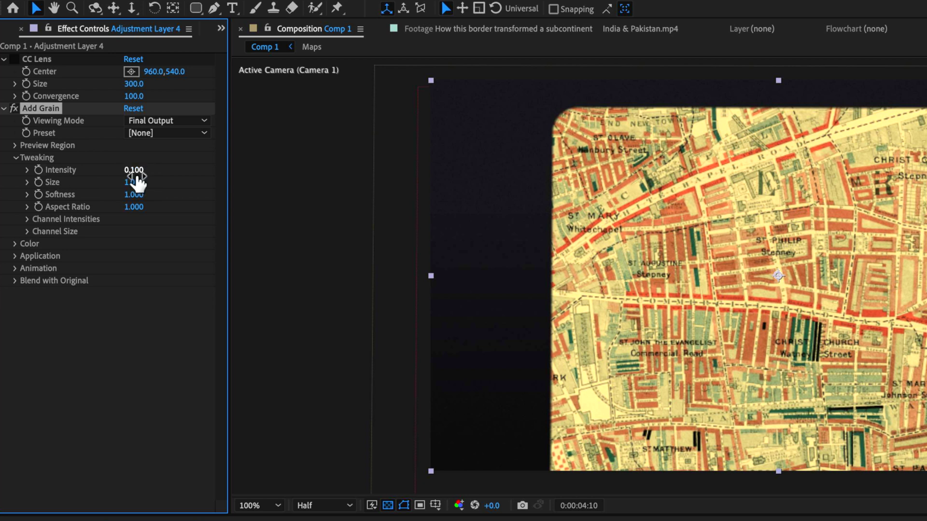
left_click(19, 270)
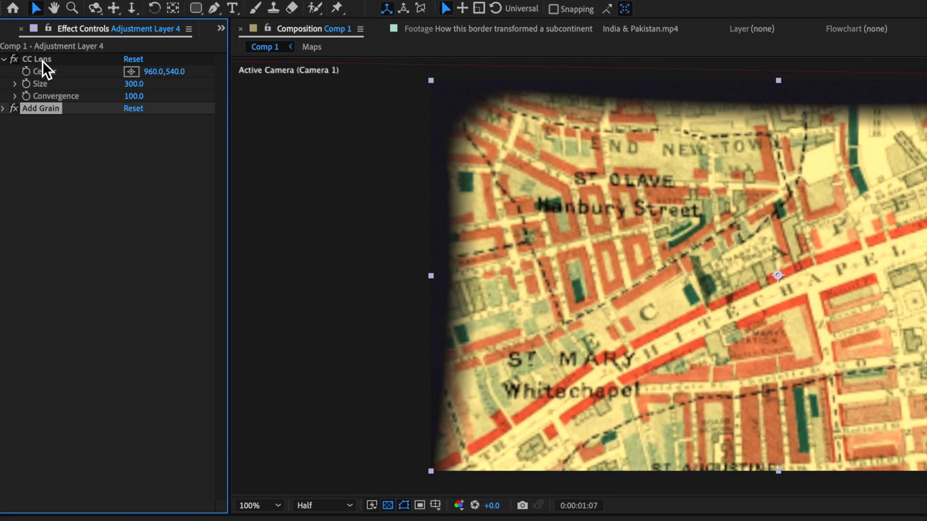
Reset CC Lens and set its Size to 300, then to 350.0.
left_click(42, 60)
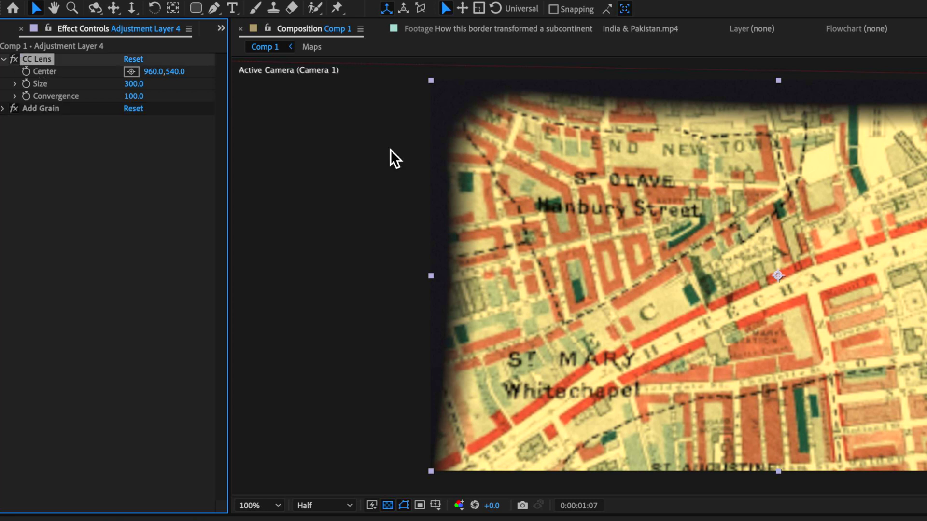
left_click(134, 59)
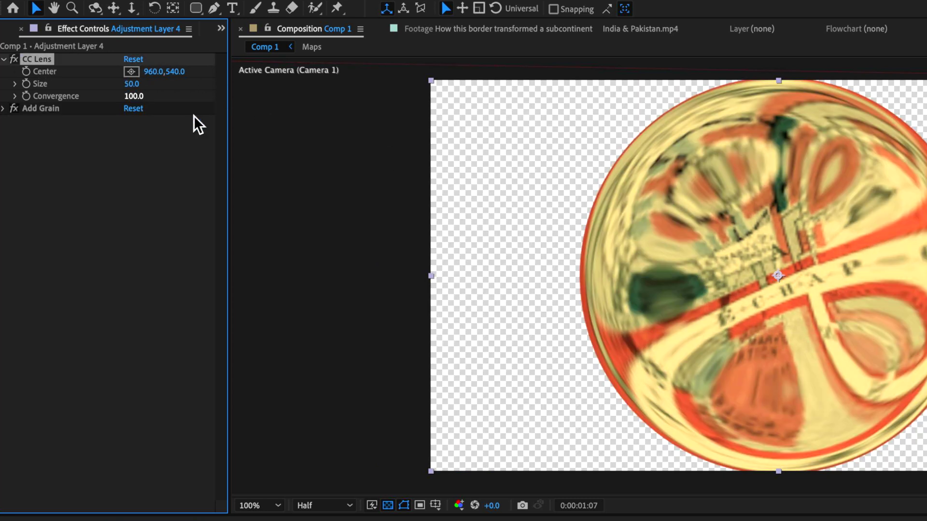
left_click(137, 84)
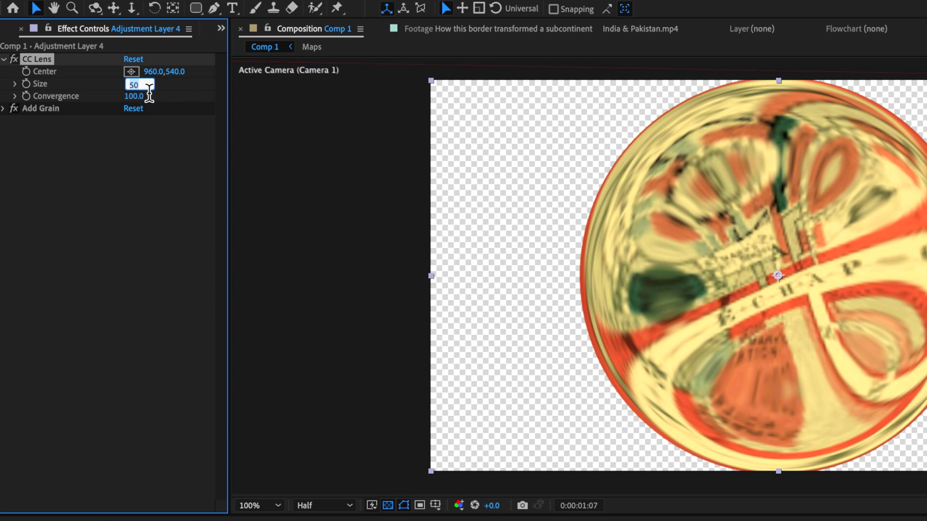
key("Return")
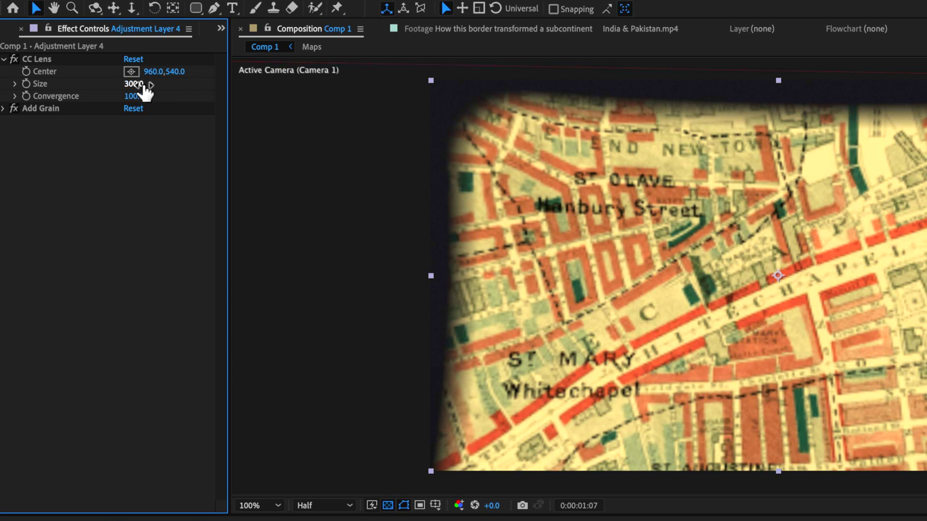
left_click_drag(144, 89, 180, 99)
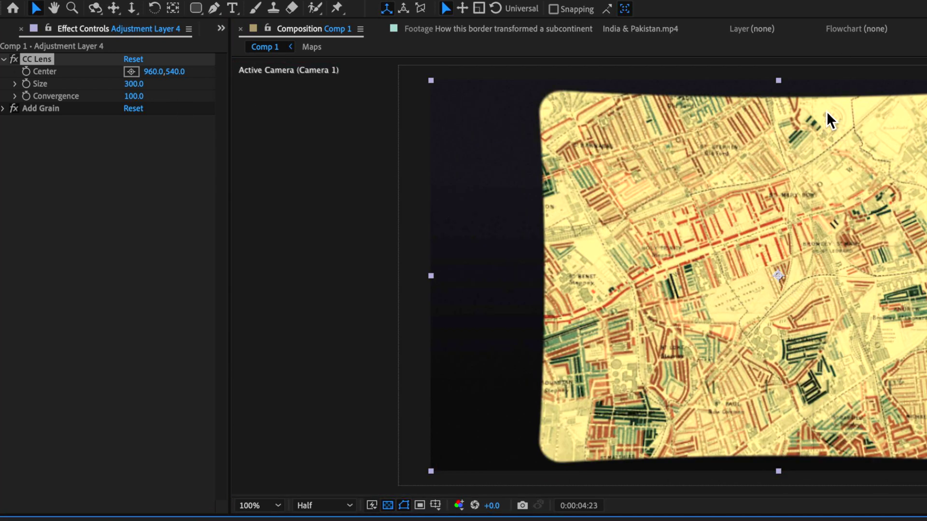
left_click(138, 85)
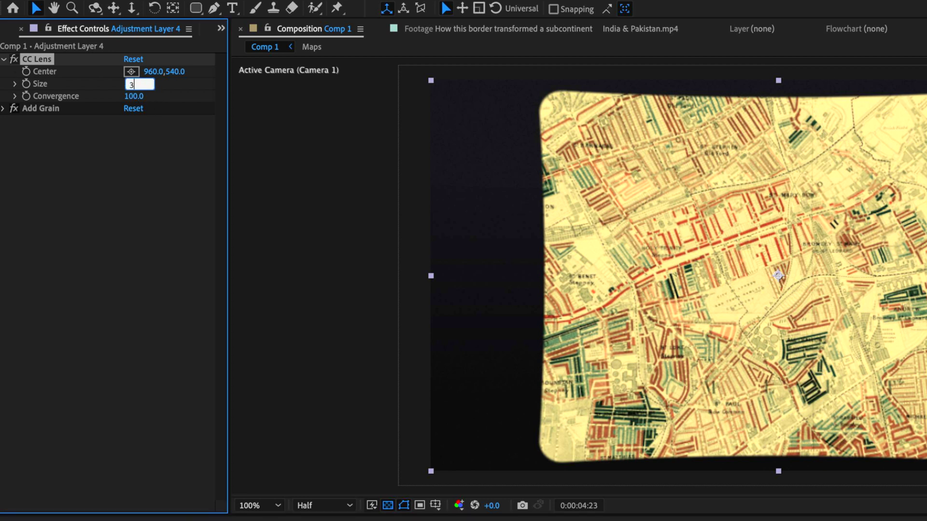
key("Return")
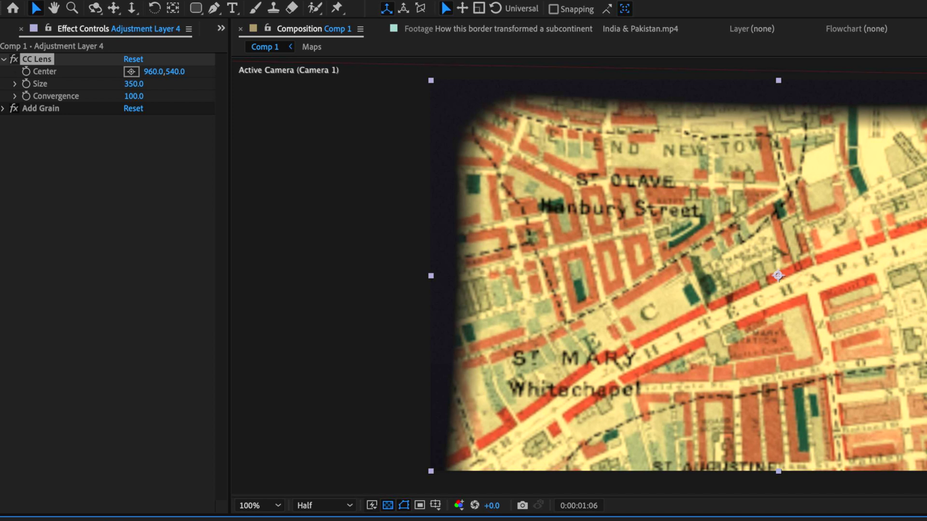
left_click(71, 202)
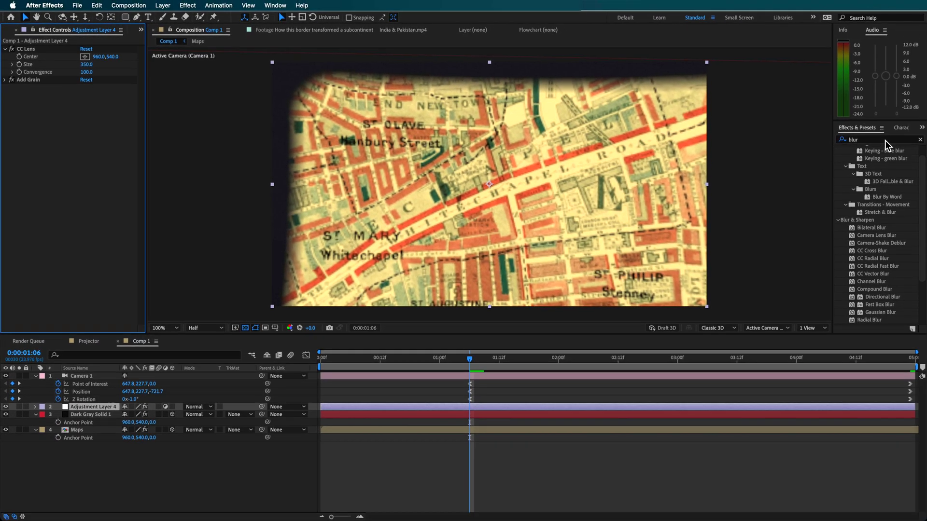
left_click(922, 144)
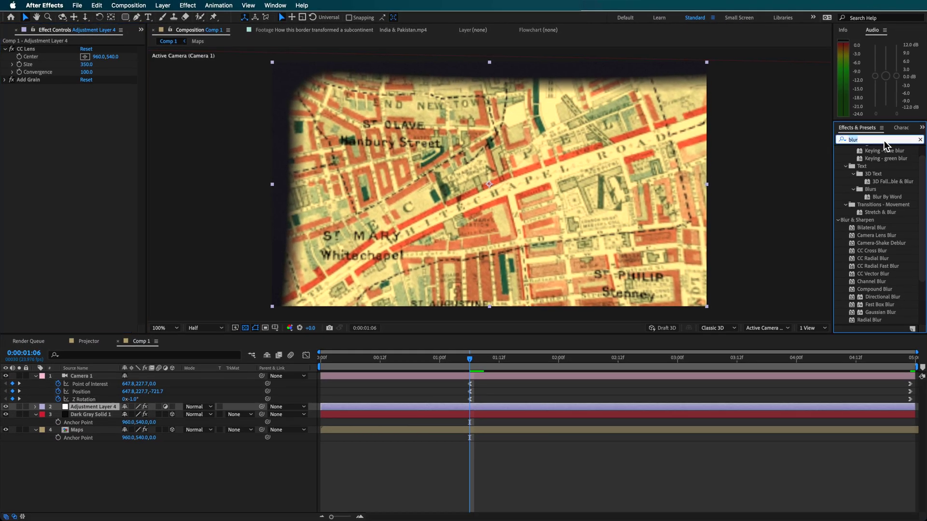
Apply VR Chromatic Aberrations to the adjustment layer, placed above CC Lens.
type("chrom")
left_click(896, 156)
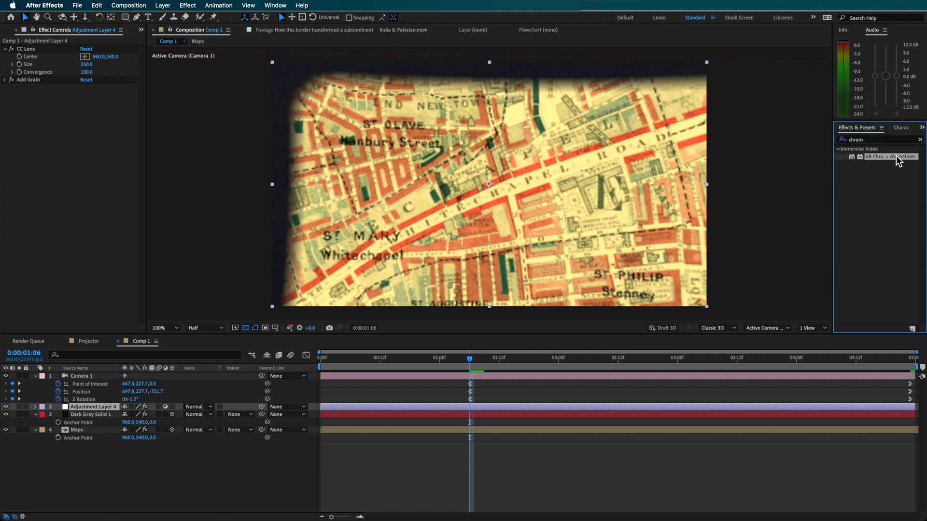
left_click_drag(842, 164, 36, 164)
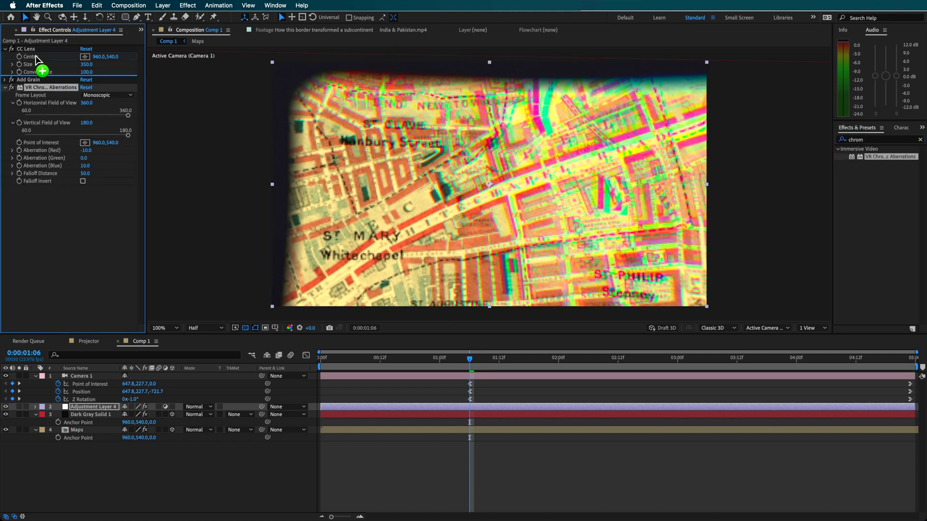
left_click_drag(35, 56, 35, 49)
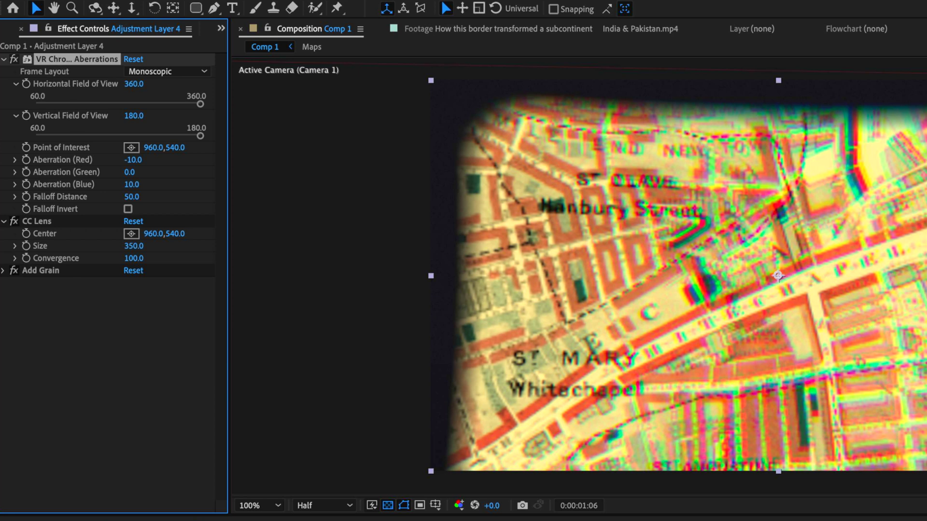
Set the aberrations to Red 3.0, Green 2.0 and Blue -1.0 at full resolution.
left_click(349, 506)
left_click(309, 497)
left_click_drag(141, 162, 146, 163)
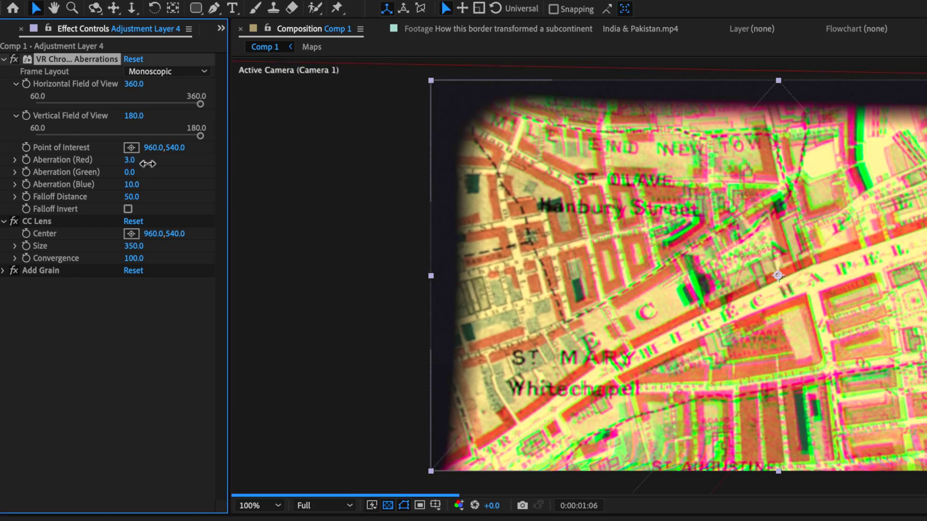
left_click(130, 172)
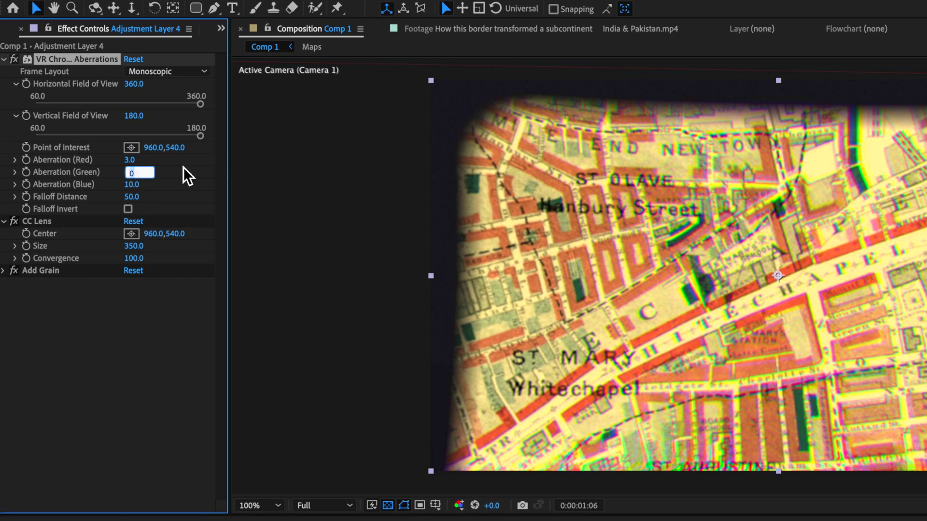
type("2")
key("Tab")
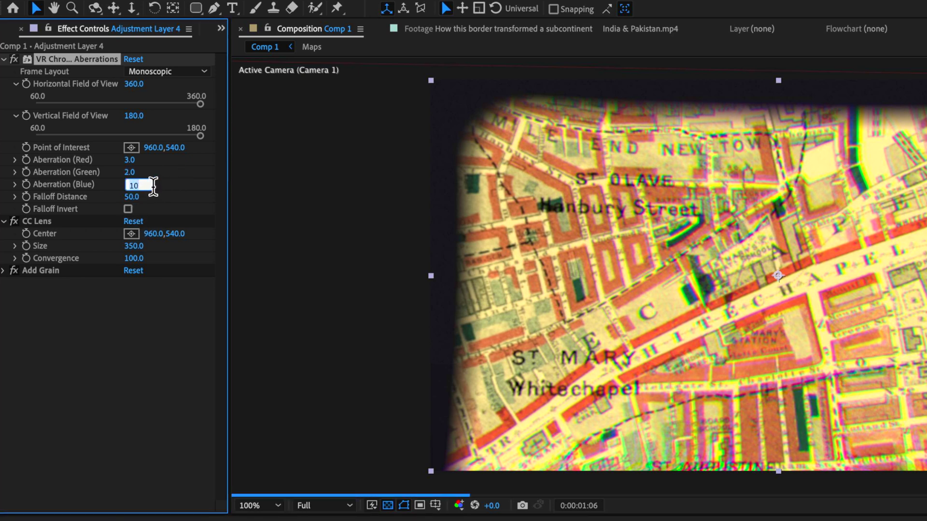
type("-1")
key("Return")
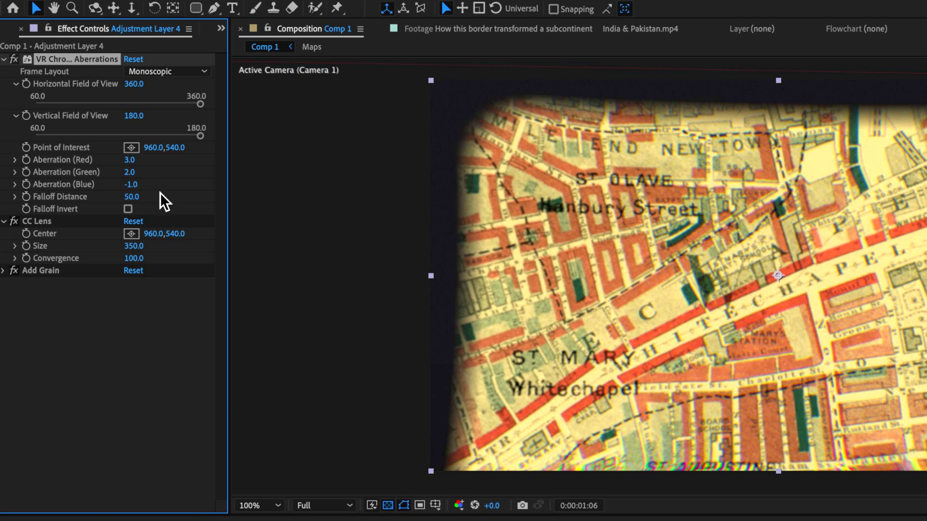
Narrow Horizontal Field of View to 60.0 and compare the map without the effect.
left_click_drag(173, 105, 42, 112)
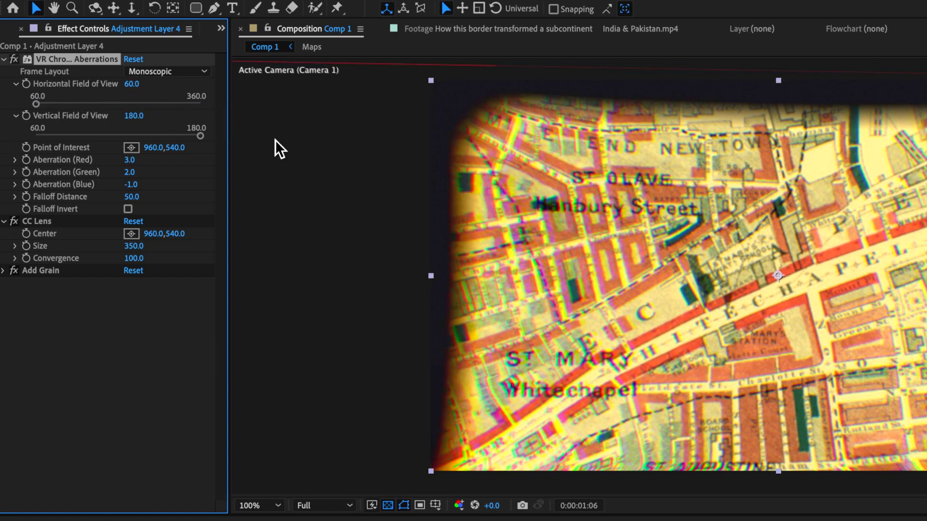
left_click(15, 60)
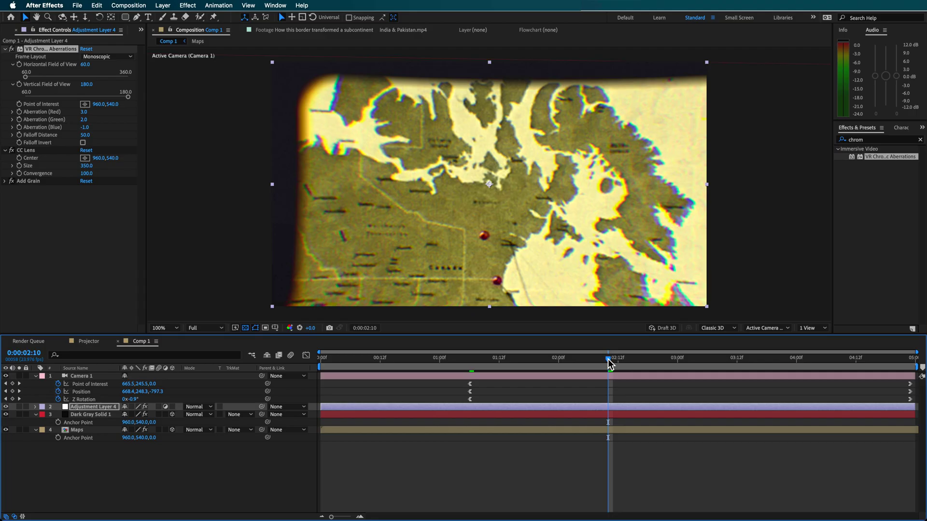
left_click_drag(607, 359, 598, 380)
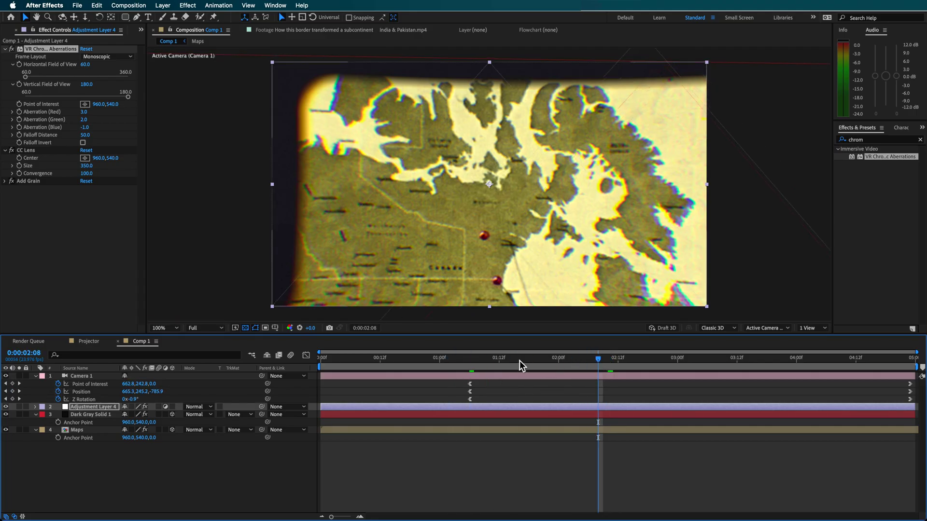
Try Falloff Distance values of about 82 and 62 on VR Chromatic Aberrations.
left_click(20, 135)
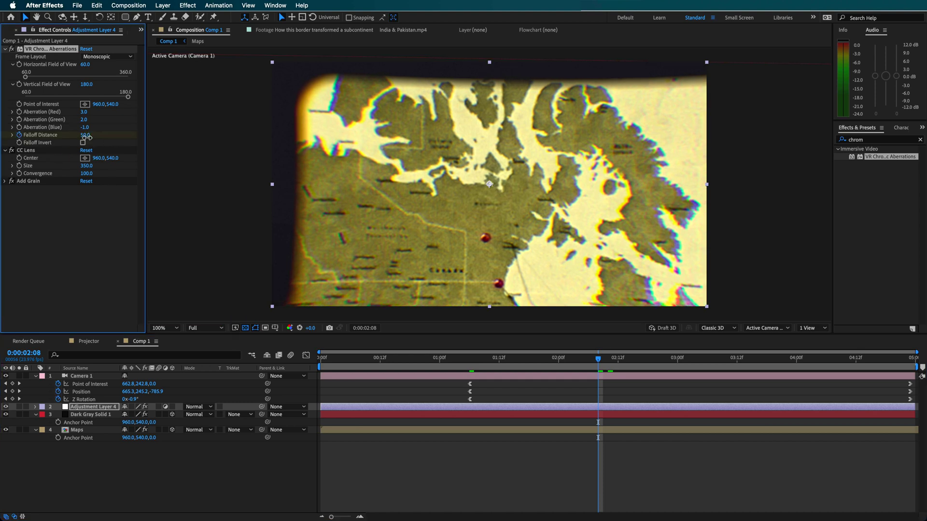
left_click_drag(95, 138, 100, 137)
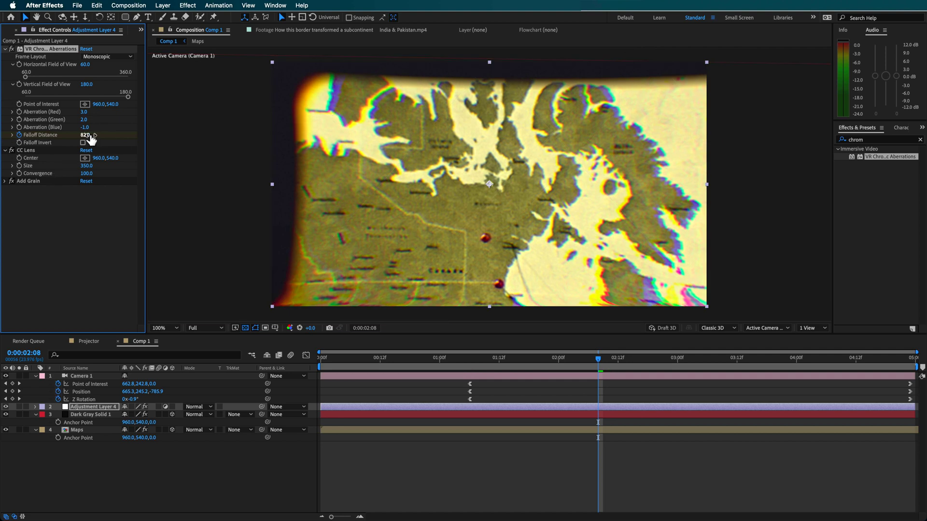
left_click_drag(90, 137, 79, 137)
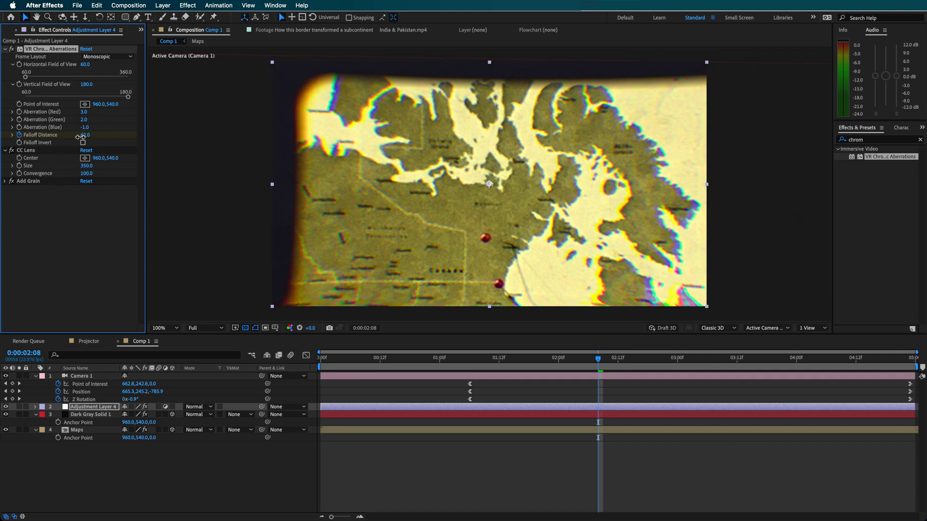
left_click(726, 360)
key("End")
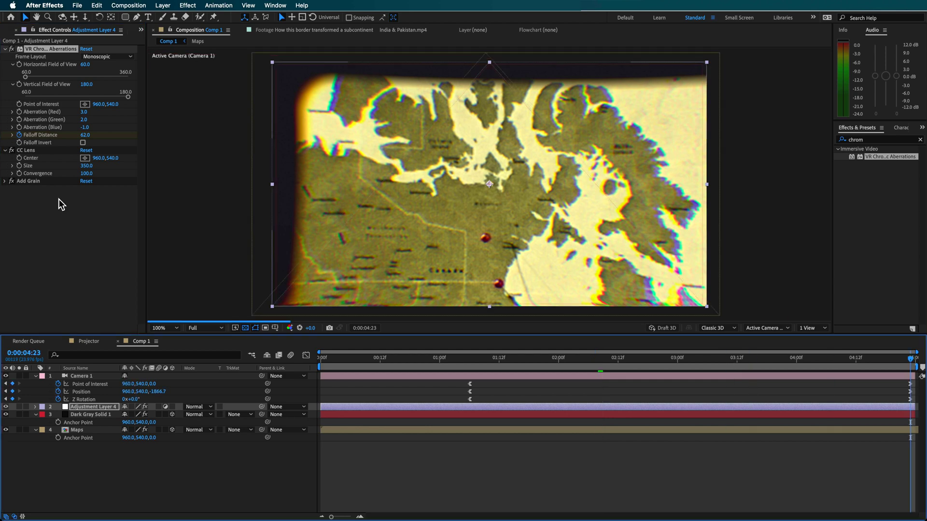
left_click_drag(84, 135, 60, 140)
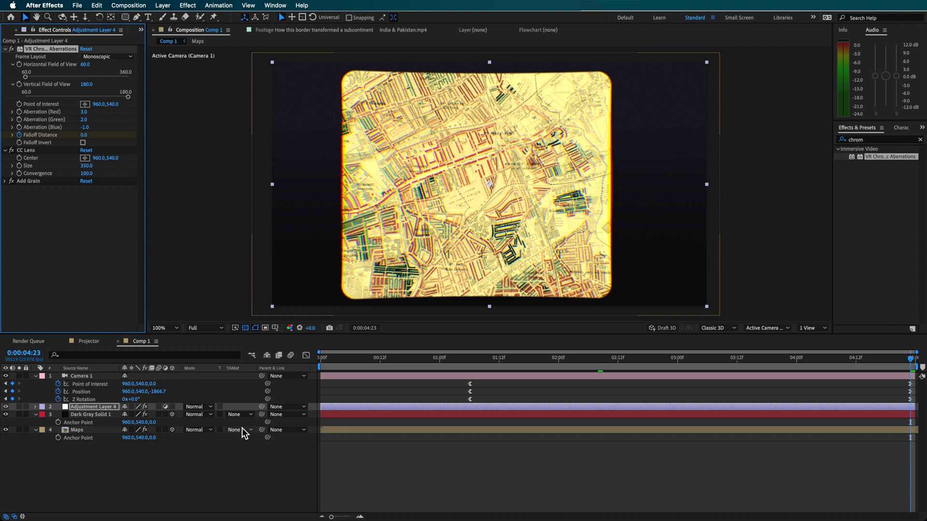
Keyframe Falloff Distance from 0.0 at 2:02 to about 40.0 at 2:08, then preview.
left_click_drag(917, 362, 618, 361)
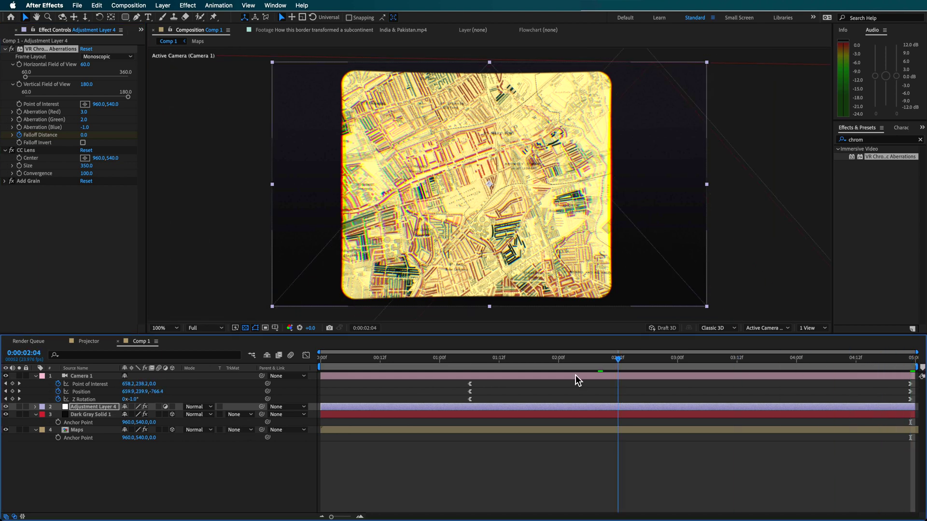
left_click_drag(570, 378, 568, 379)
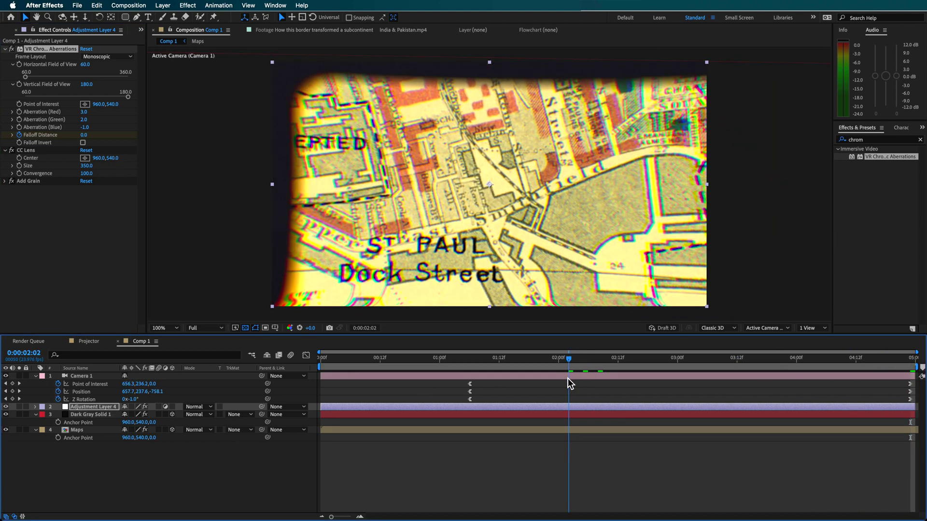
left_click_drag(568, 379, 598, 366)
mouse_move(84, 134)
left_mouse_down()
mouse_move(96, 140)
mouse_move(81, 140)
left_mouse_up()
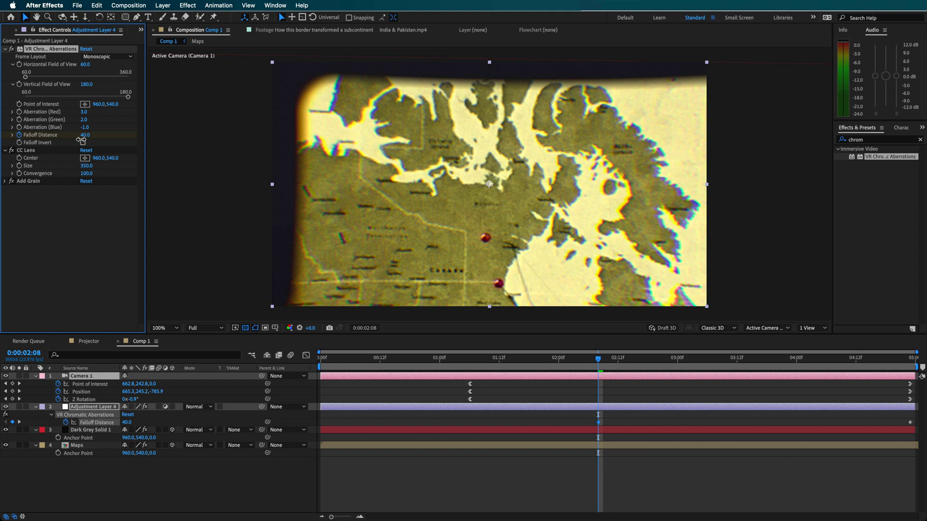
left_click(479, 359)
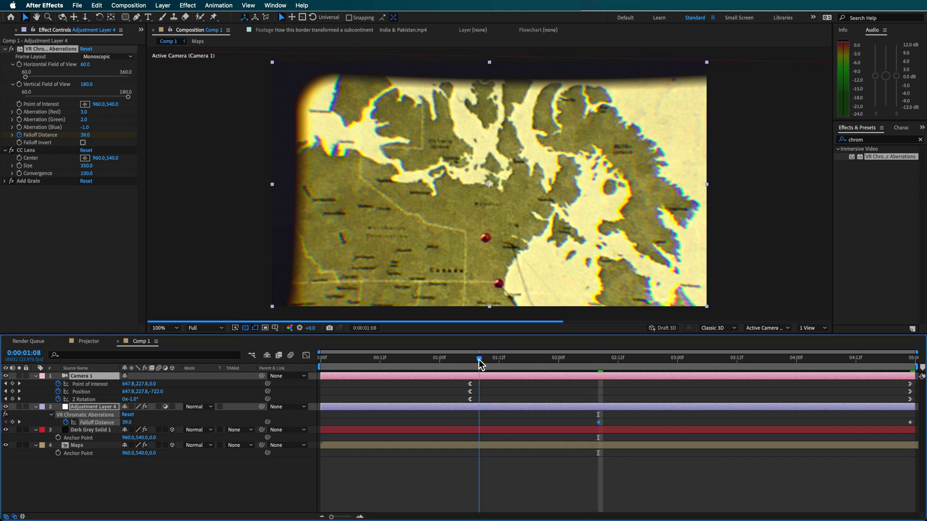
left_click_drag(479, 359, 909, 386)
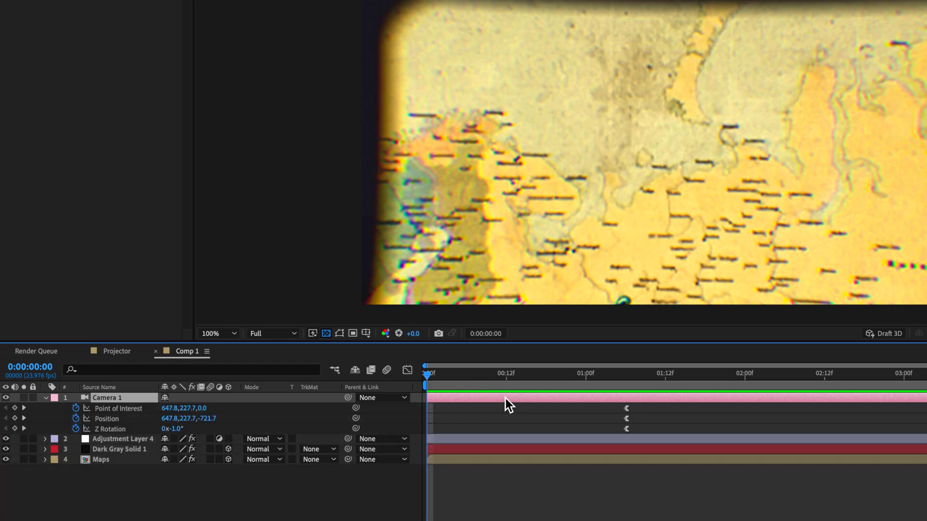
Keyframe Camera 1's X Rotation at 1:01 and again at 2:14.
left_click_drag(587, 379, 432, 401)
left_click(46, 399)
left_click(46, 399)
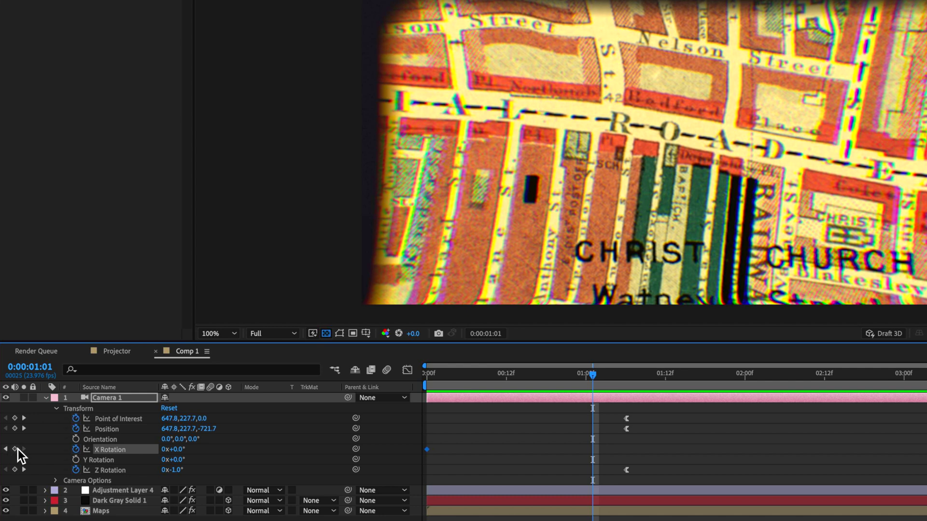
left_click(14, 448)
left_click_drag(698, 377, 837, 386)
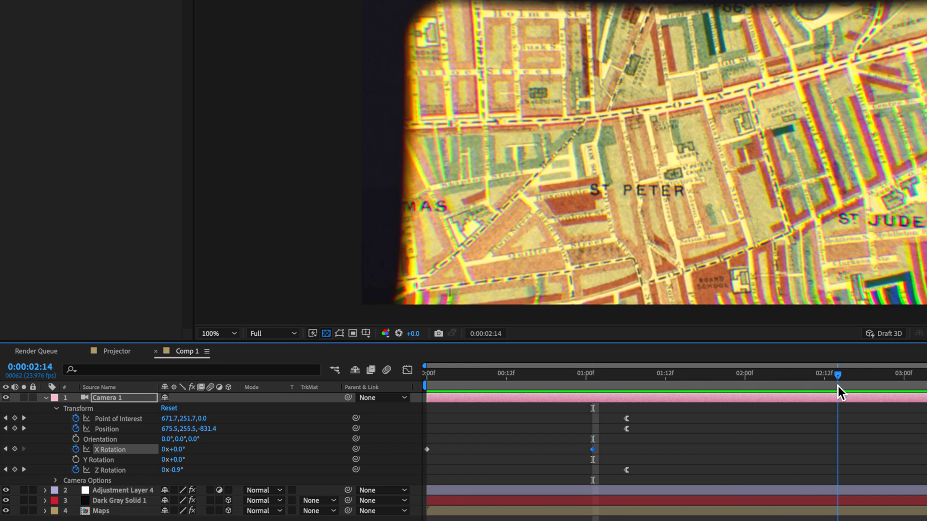
left_click(14, 449)
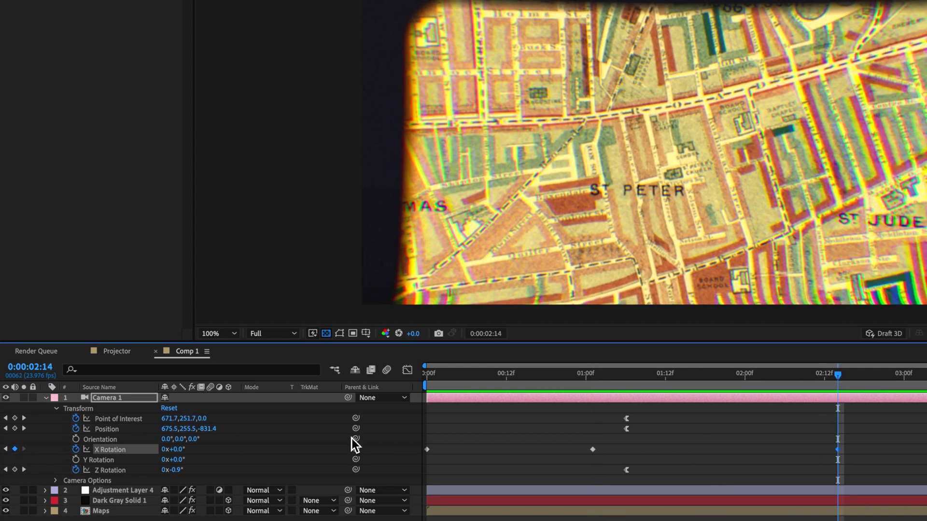
Set X Rotation to -1.0° at 1:01 and 174.0° at frame 0.
left_click_drag(670, 362, 597, 383)
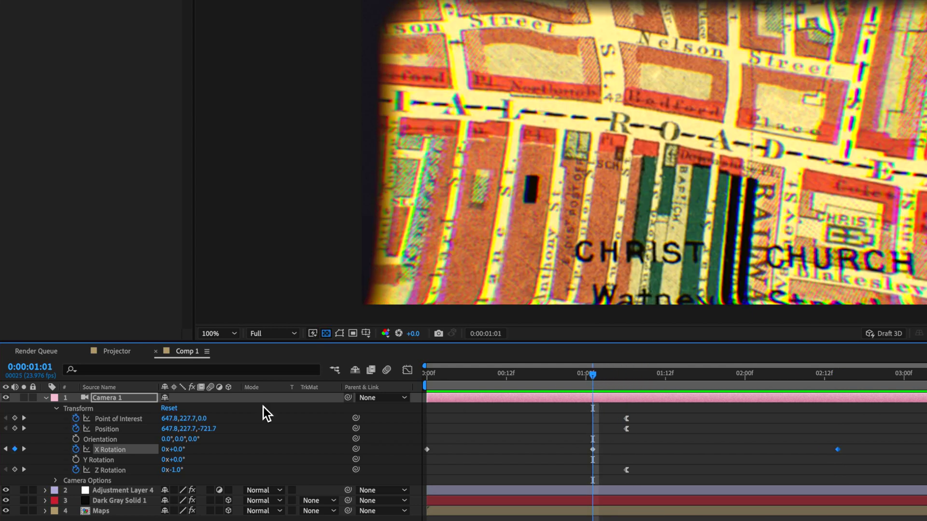
left_click_drag(180, 452, 175, 454)
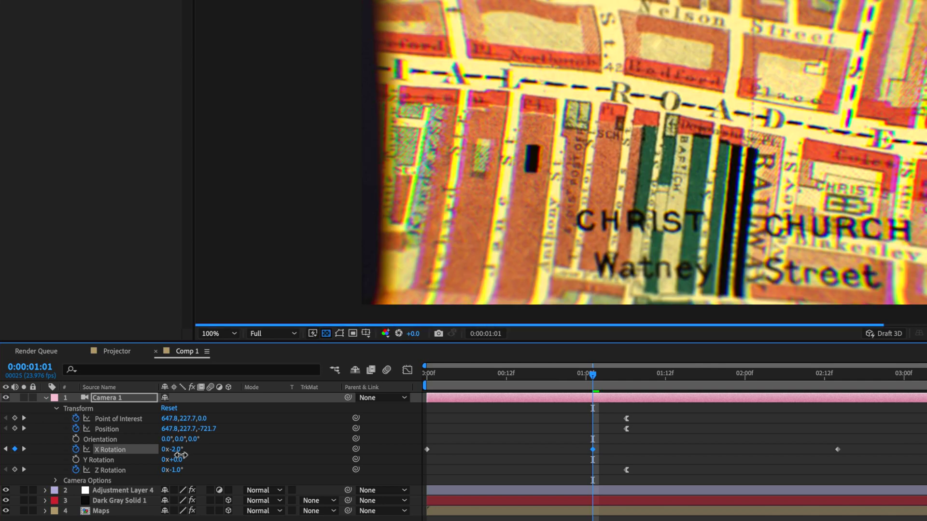
left_click_drag(180, 454, 182, 454)
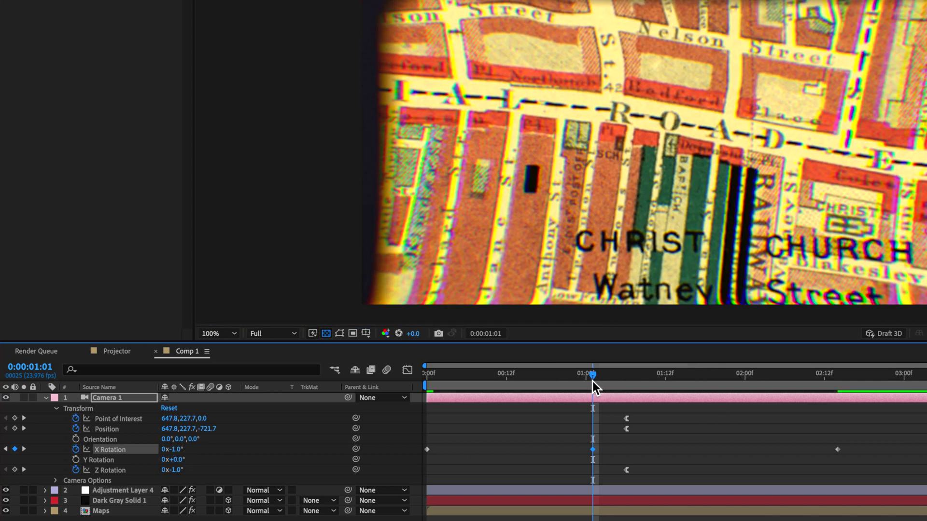
left_click_drag(592, 378, 424, 430)
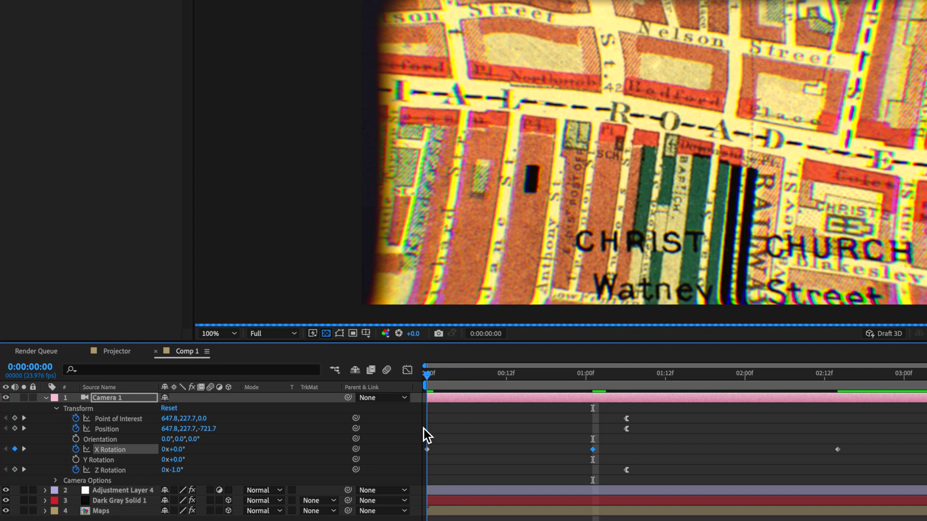
left_click_drag(183, 451, 195, 452)
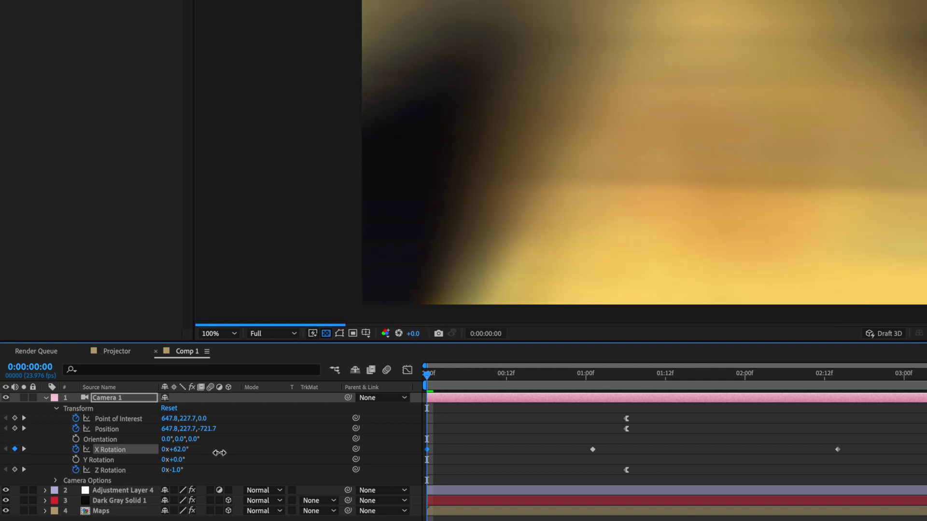
left_click_drag(285, 454, 303, 455)
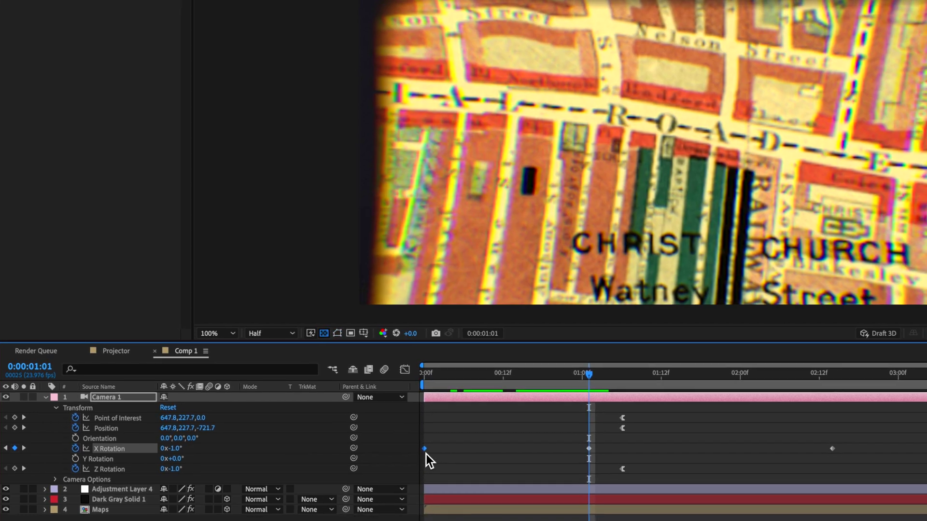
right_click(427, 450)
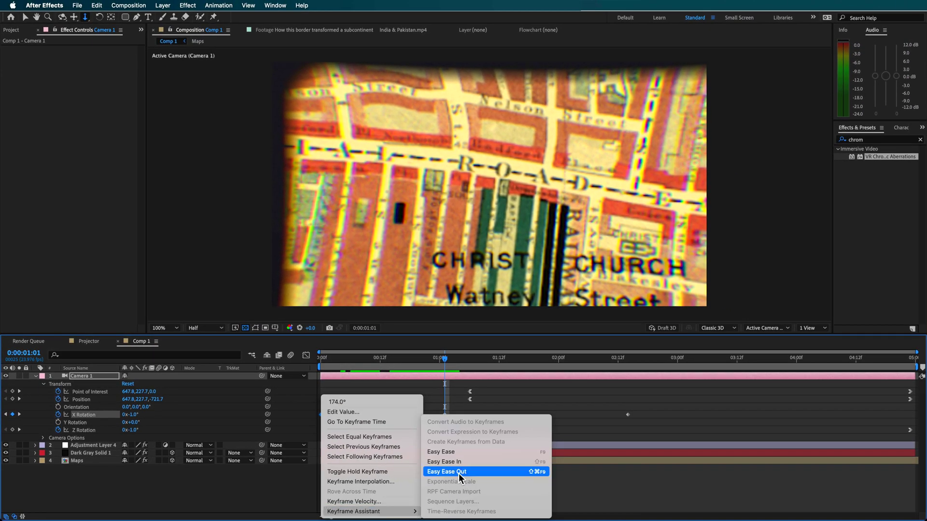
Apply Easy Ease Out, Easy Ease and Easy Ease In to the three X Rotation keyframes.
left_click(459, 472)
right_click(445, 416)
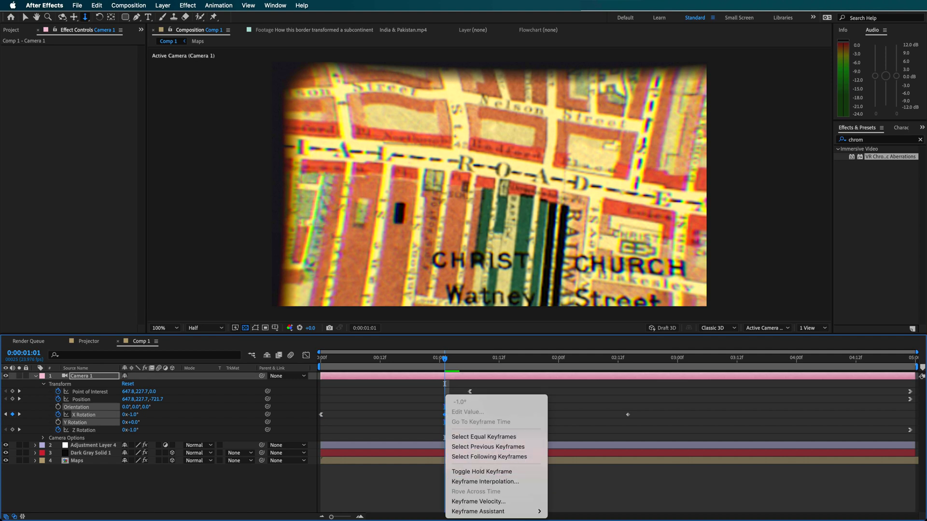
mouse_move(531, 511)
left_click(562, 453)
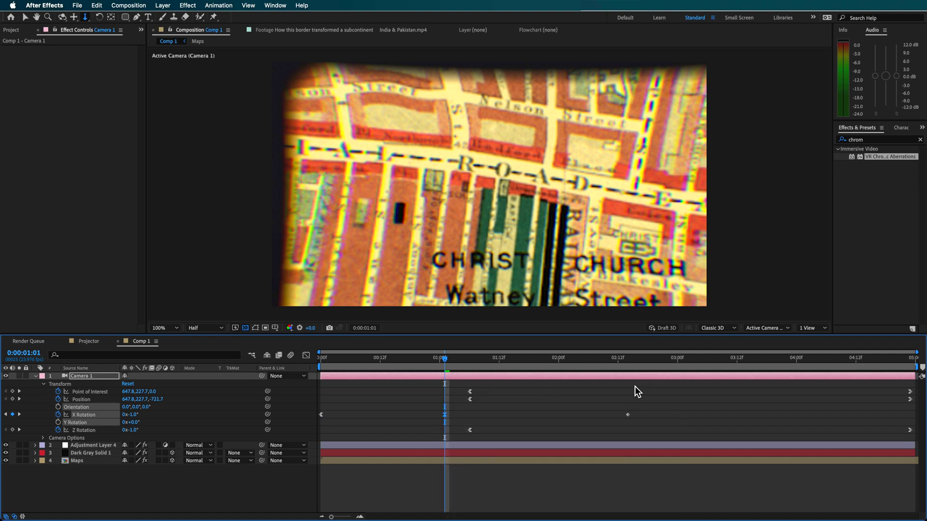
right_click(628, 415)
mouse_move(707, 511)
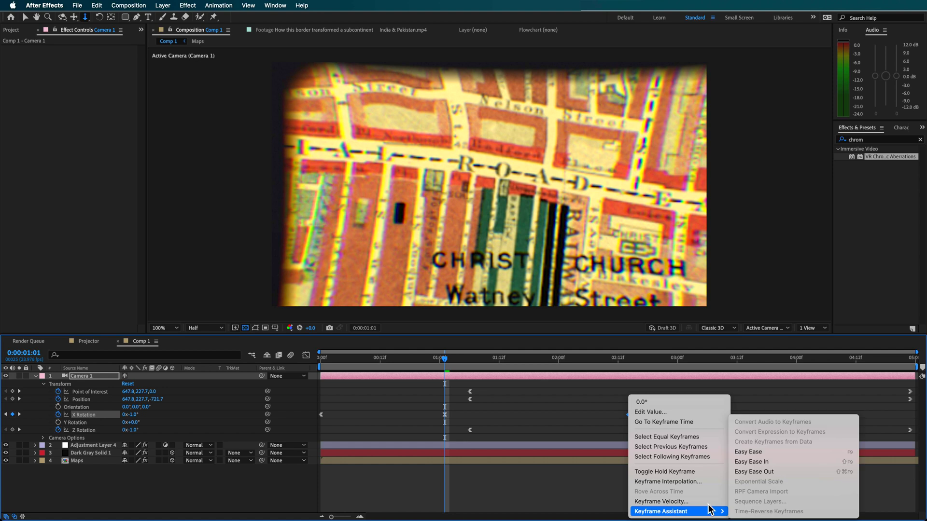
left_click(766, 461)
Check the X Rotation curve in the Graph Editor and play back from the start.
left_click_drag(416, 360, 315, 370)
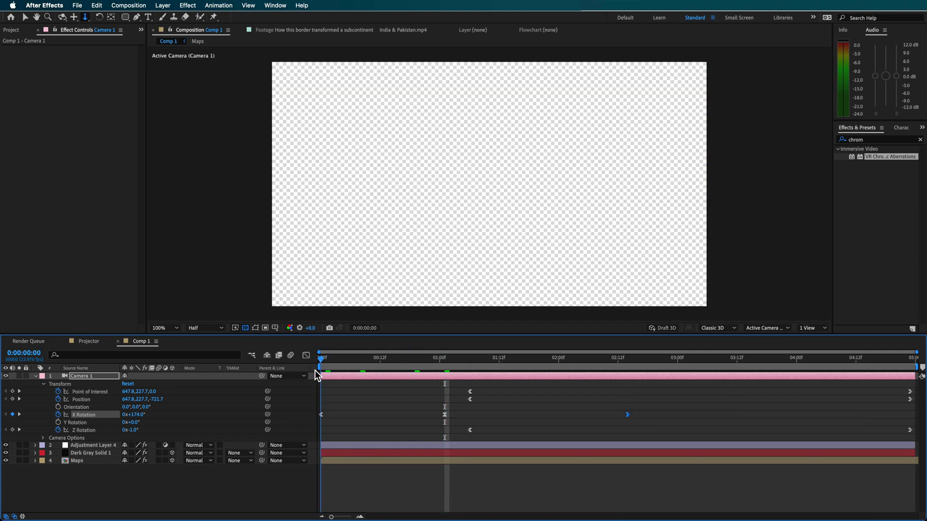
left_click(306, 356)
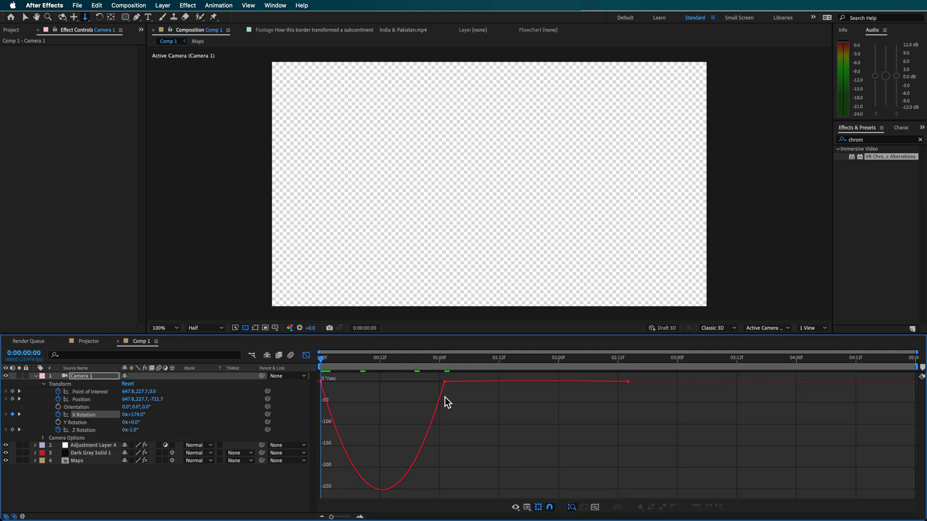
left_click(304, 356)
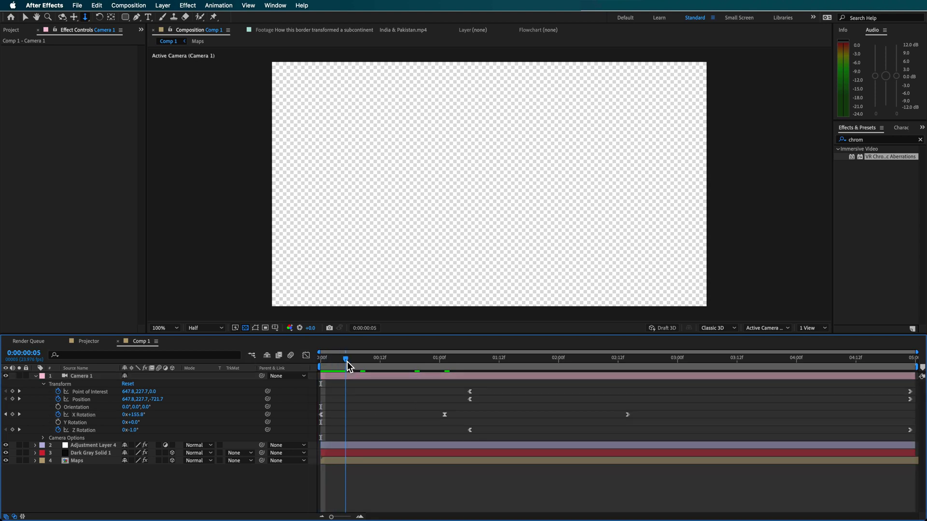
key("space")
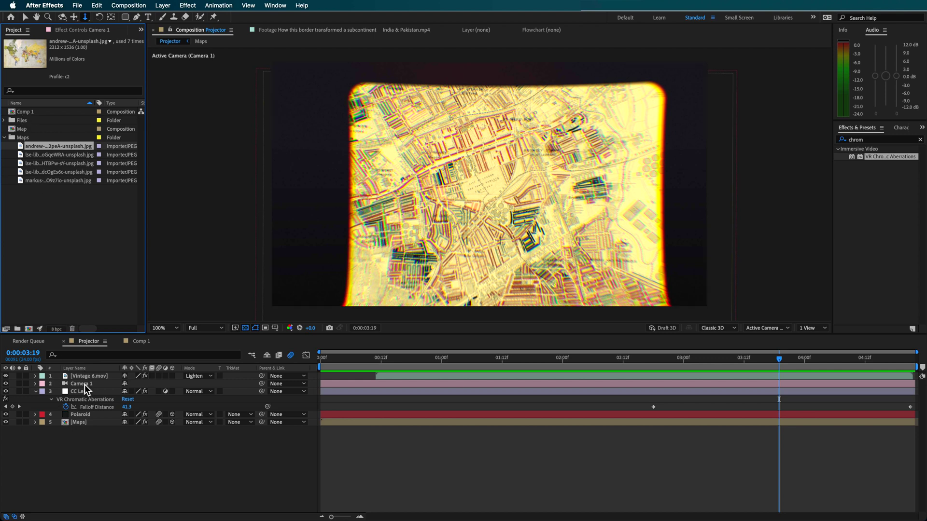
Open Vintage 6.mov in the Layer viewer and scrub through its footage.
double_click(87, 376)
mouse_move(235, 306)
left_mouse_down()
mouse_move(701, 308)
mouse_move(310, 307)
mouse_move(269, 317)
left_mouse_up()
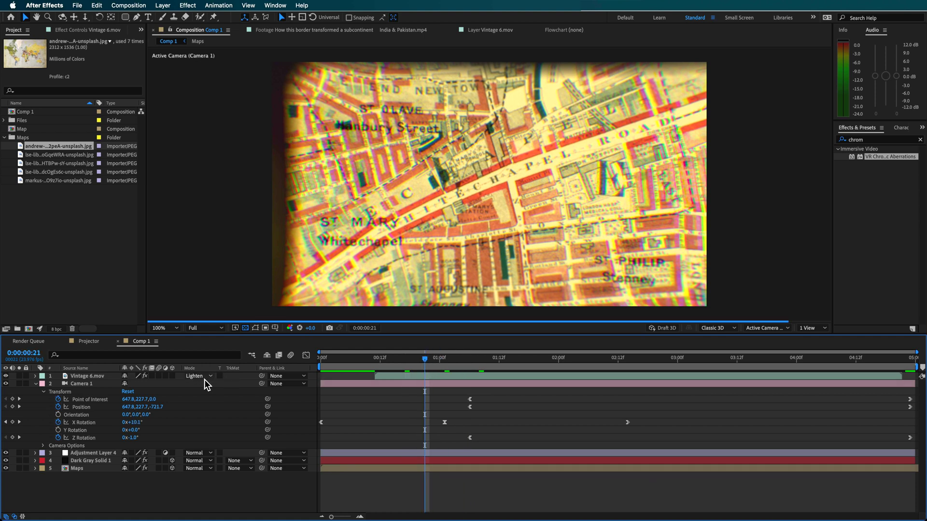
Set Vintage 6.mov's blending mode to Lighten in Comp 1.
left_click(205, 379)
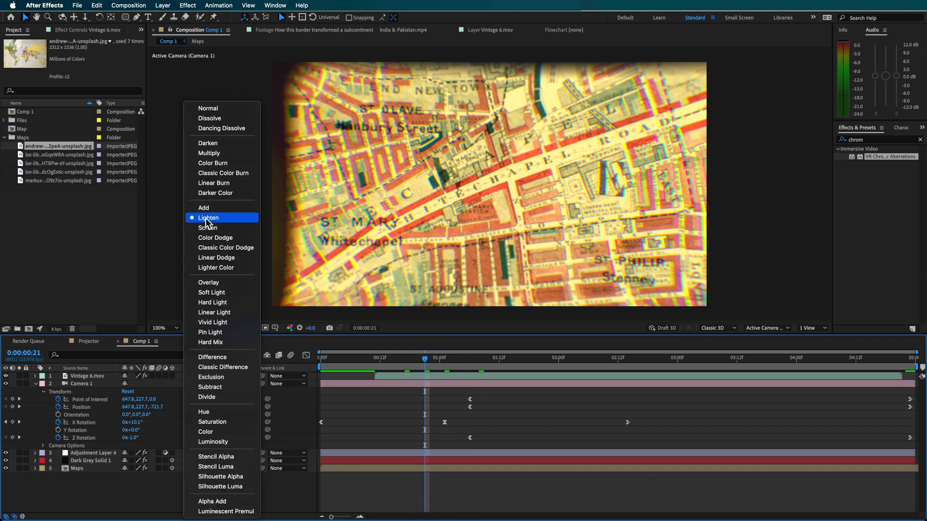